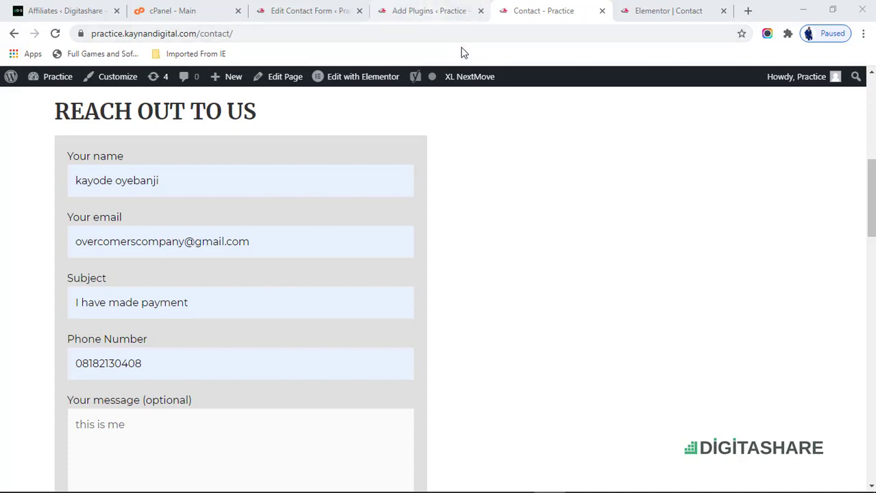
- Leave the filled-in contact form and switch over to the cPanel control panel
{"action": "left_click", "coordinate": [185, 8]}
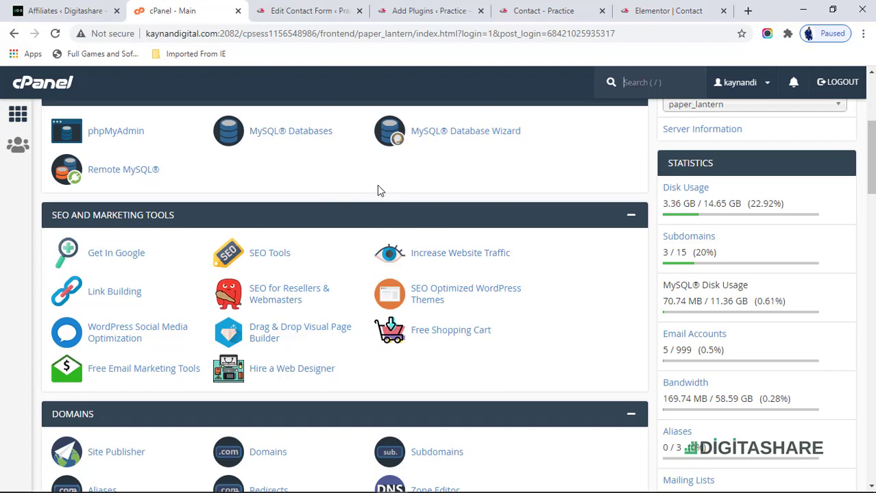
- Find the Email section on the cPanel dashboard and open Email Accounts
{"action": "scroll", "coordinate": [373, 206], "scroll_direction": "down", "scroll_amount": 4}
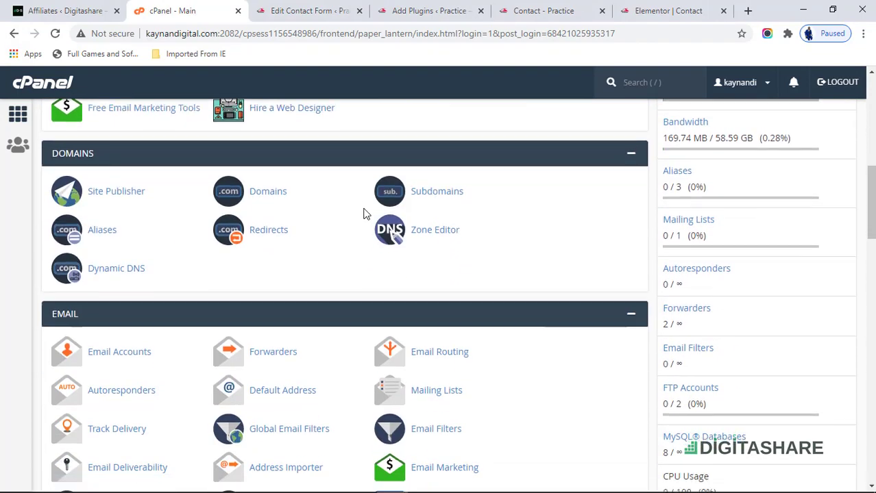
{"action": "scroll", "coordinate": [363, 213], "scroll_direction": "down", "scroll_amount": 4}
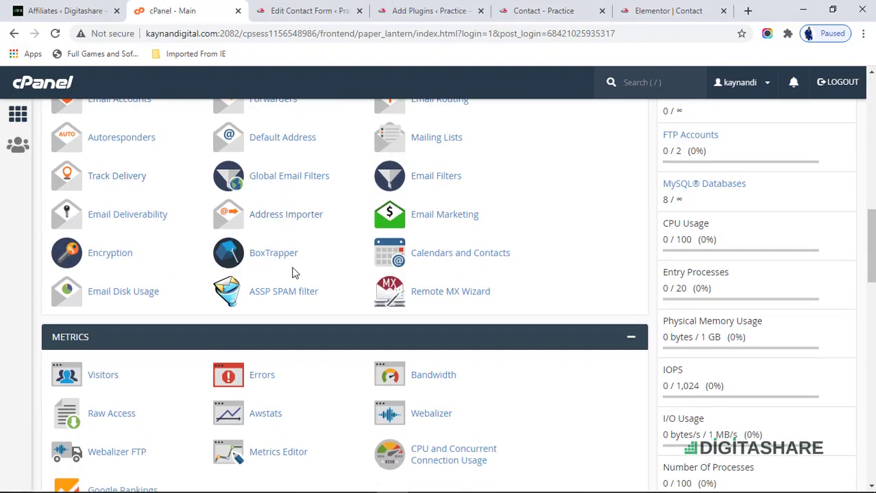
{"action": "scroll", "coordinate": [292, 273], "scroll_direction": "up", "scroll_amount": 5}
{"action": "scroll", "coordinate": [293, 269], "scroll_direction": "down", "scroll_amount": 3}
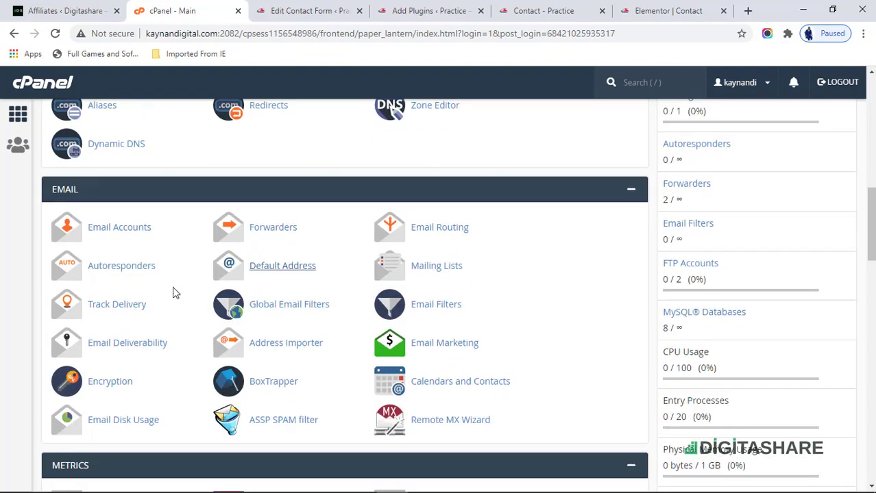
{"action": "scroll", "coordinate": [715, 297], "scroll_direction": "down", "scroll_amount": 1}
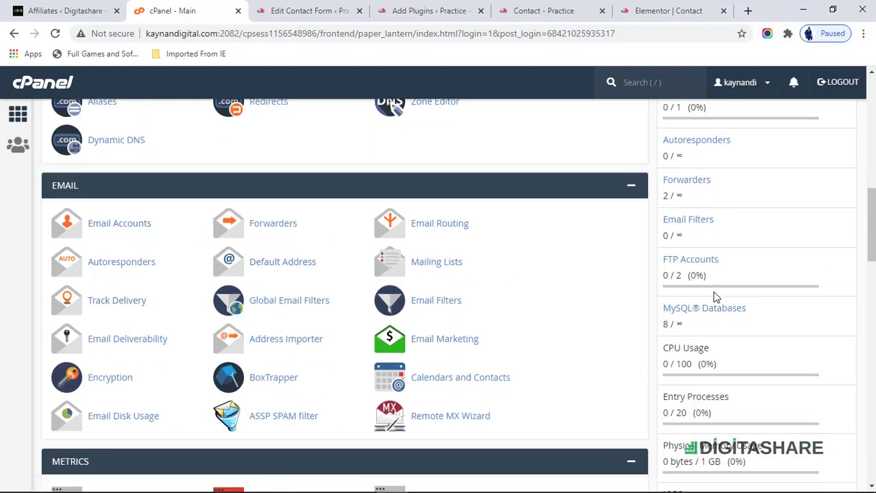
{"action": "scroll", "coordinate": [713, 291], "scroll_direction": "down", "scroll_amount": 4}
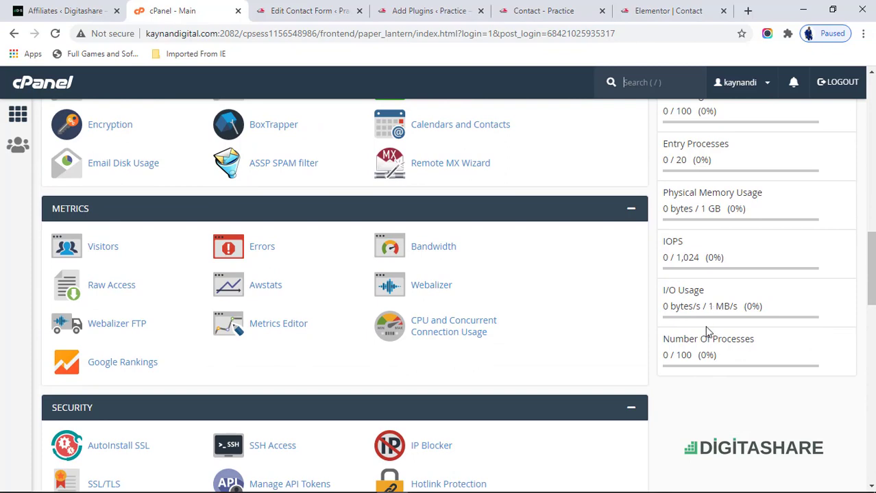
{"action": "scroll", "coordinate": [711, 300], "scroll_direction": "up", "scroll_amount": 6}
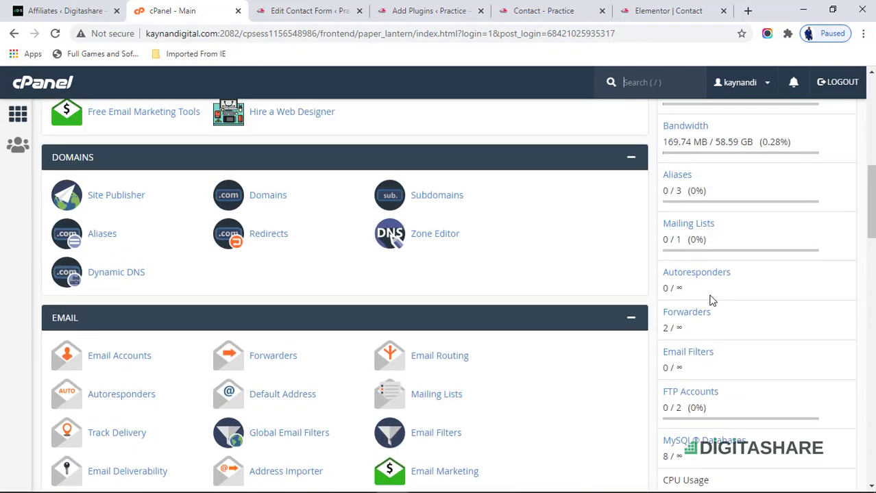
{"action": "scroll", "coordinate": [710, 301], "scroll_direction": "up", "scroll_amount": 4}
{"action": "scroll", "coordinate": [708, 302], "scroll_direction": "down", "scroll_amount": 2}
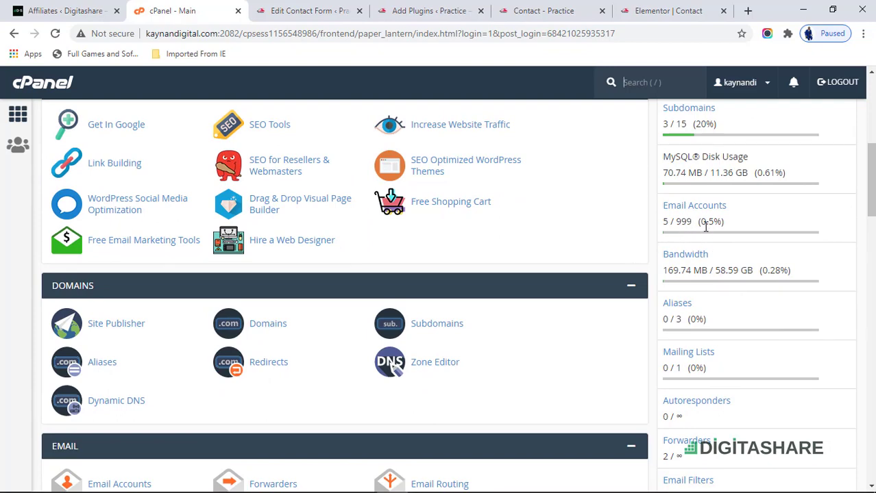
{"action": "scroll", "coordinate": [500, 259], "scroll_direction": "up", "scroll_amount": 3}
{"action": "scroll", "coordinate": [83, 210], "scroll_direction": "up", "scroll_amount": 5}
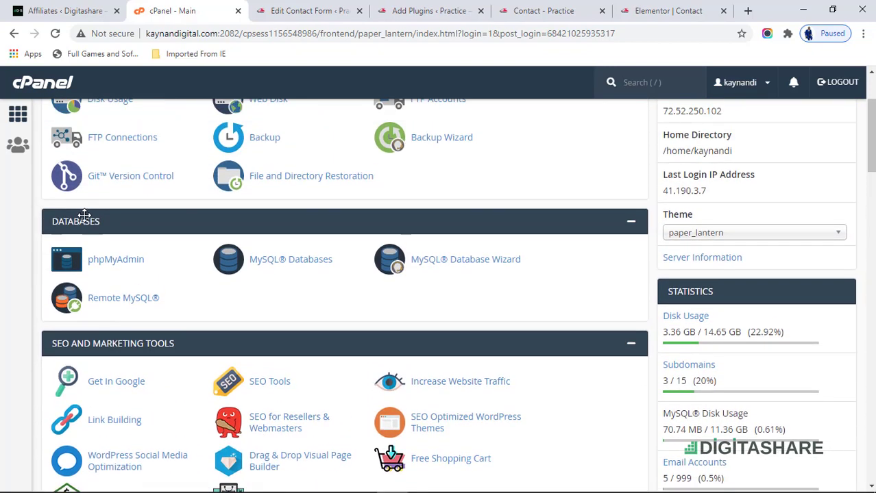
{"action": "scroll", "coordinate": [87, 213], "scroll_direction": "down", "scroll_amount": 8}
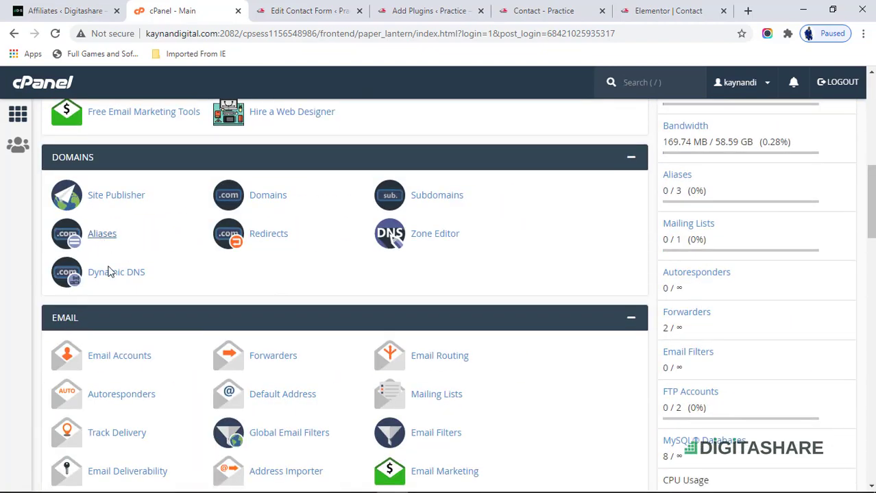
{"action": "left_click", "coordinate": [133, 363]}
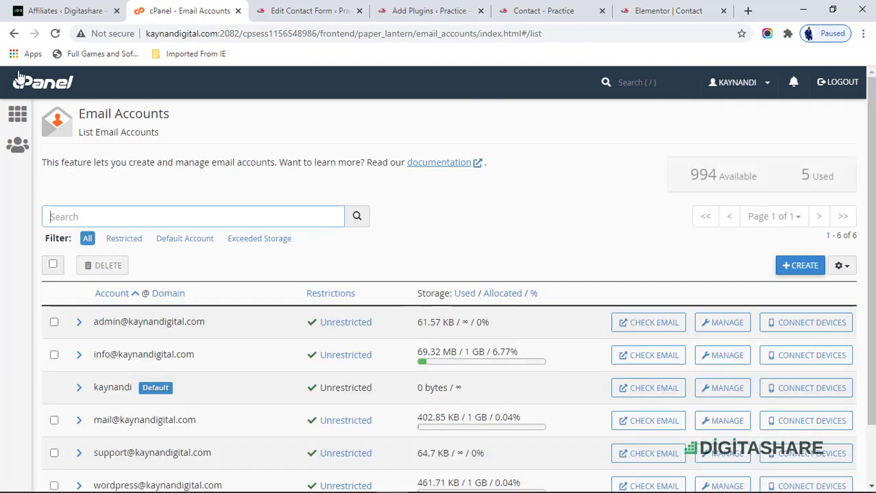
- Return to cPanel home, reopen Email Accounts, and start the + Create new account form
{"action": "left_click", "coordinate": [12, 39]}
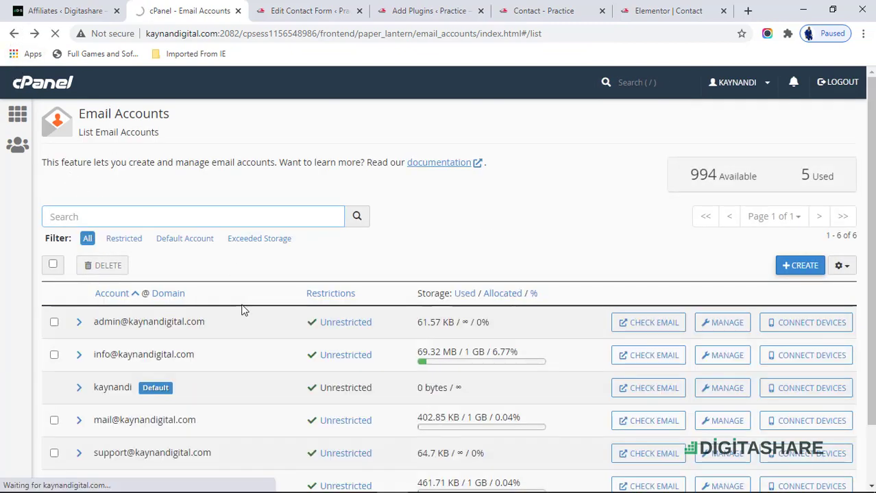
{"action": "scroll", "coordinate": [241, 310], "scroll_direction": "down", "scroll_amount": 1}
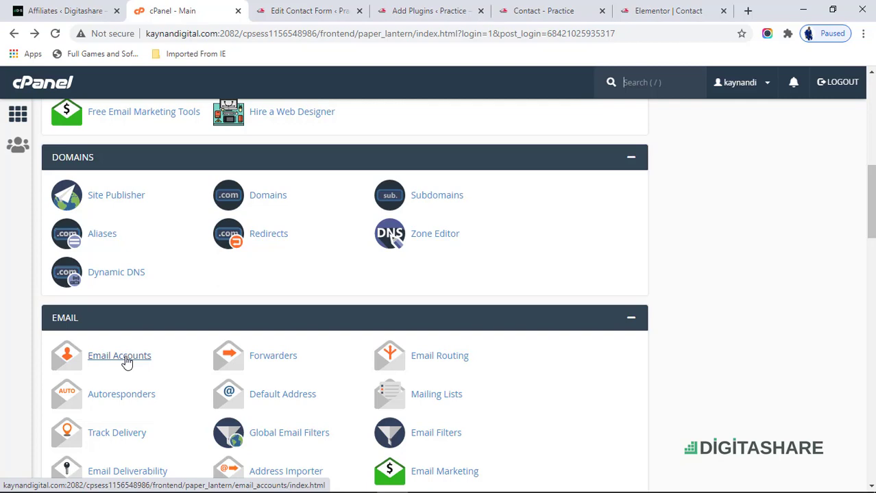
{"action": "left_click", "coordinate": [127, 363]}
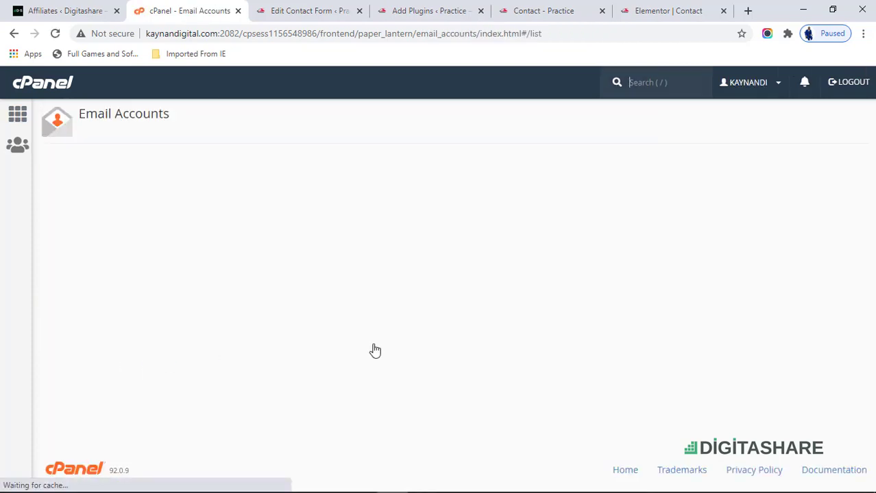
{"action": "scroll", "coordinate": [440, 320], "scroll_direction": "down", "scroll_amount": 2}
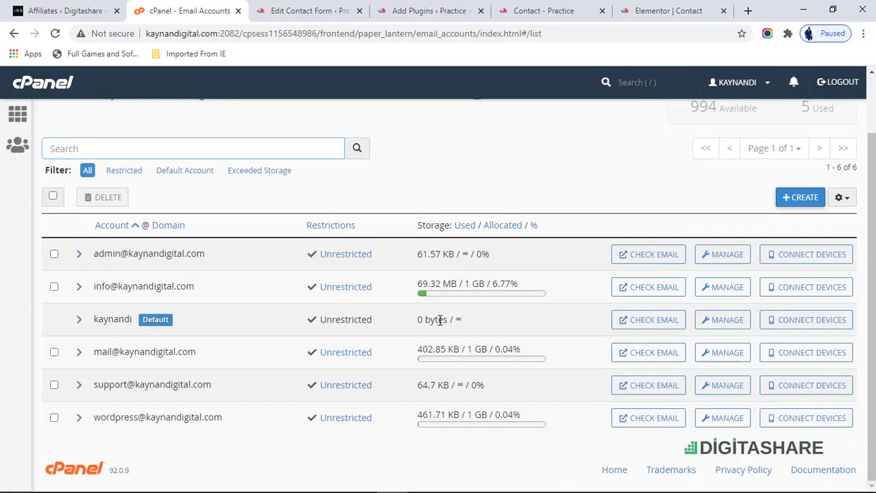
{"action": "scroll", "coordinate": [440, 320], "scroll_direction": "up", "scroll_amount": 2}
{"action": "left_click", "coordinate": [807, 265]}
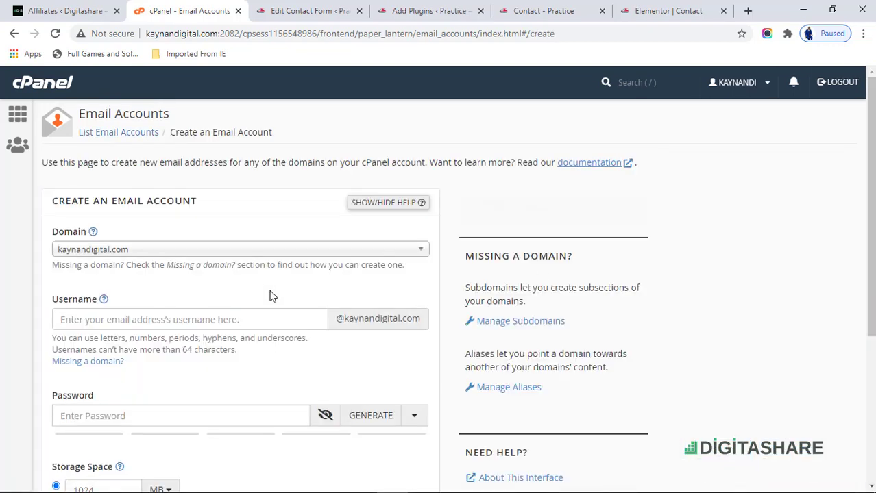
{"action": "scroll", "coordinate": [205, 281], "scroll_direction": "down", "scroll_amount": 1}
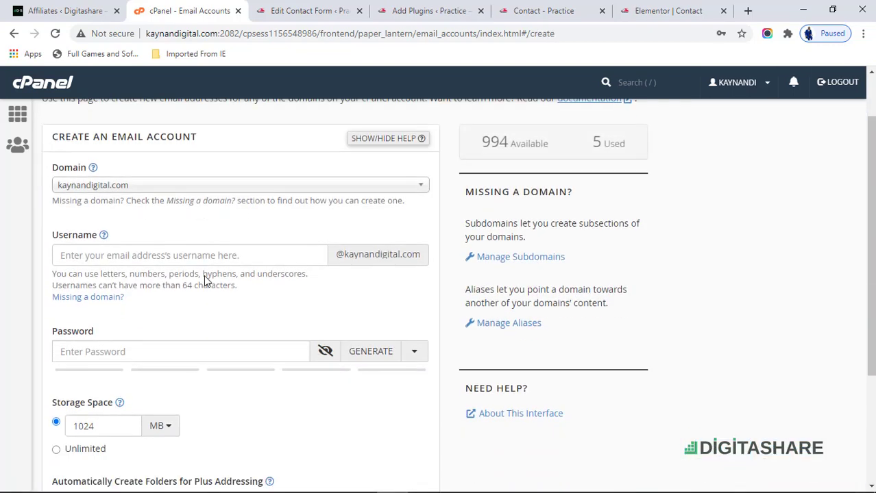
{"action": "left_click", "coordinate": [199, 255]}
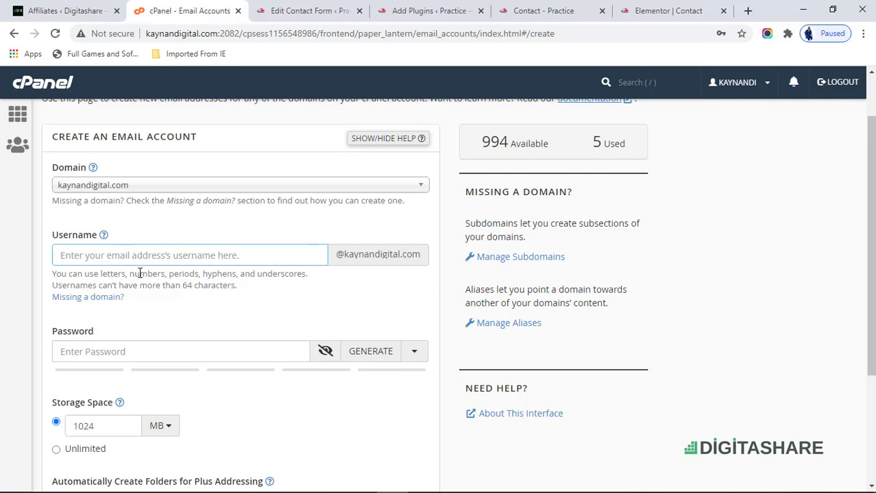
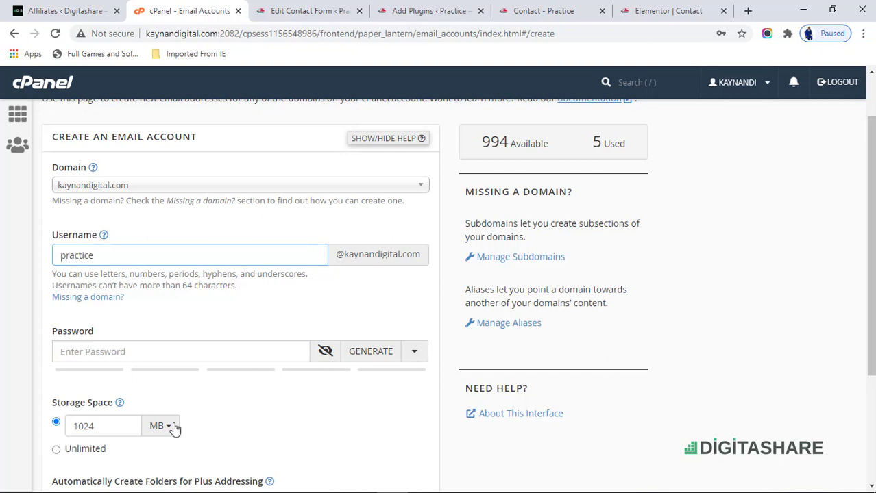
- Replace the too-weak password with a stronger one rated strength 100, keeping 1024 MB storage
{"action": "left_click", "coordinate": [152, 354]}
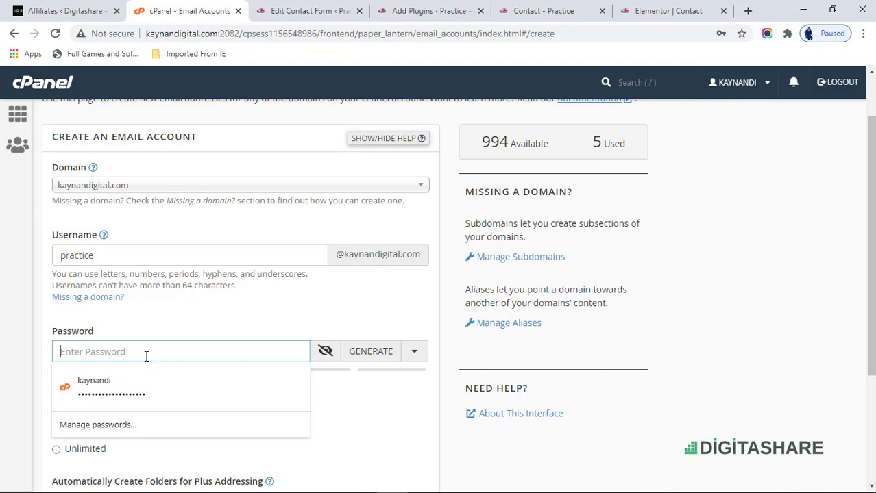
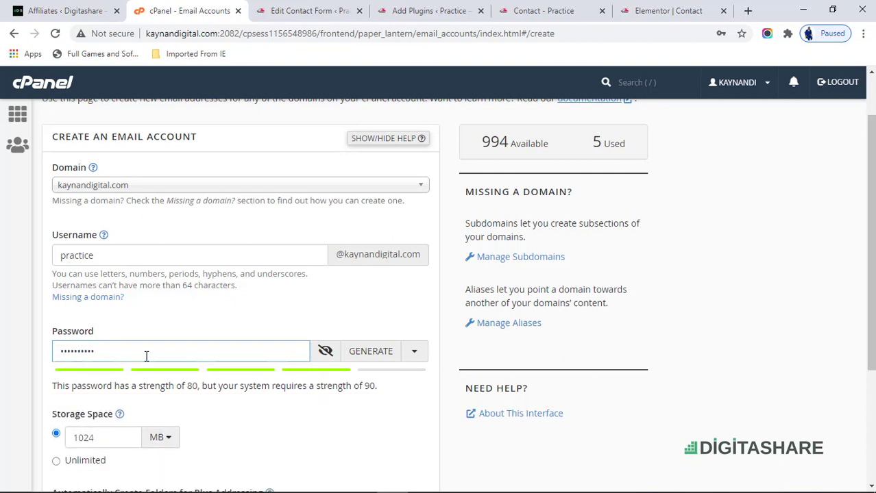
{"action": "key", "text": "ctrl+a"}
{"action": "key", "text": "BackSpace"}
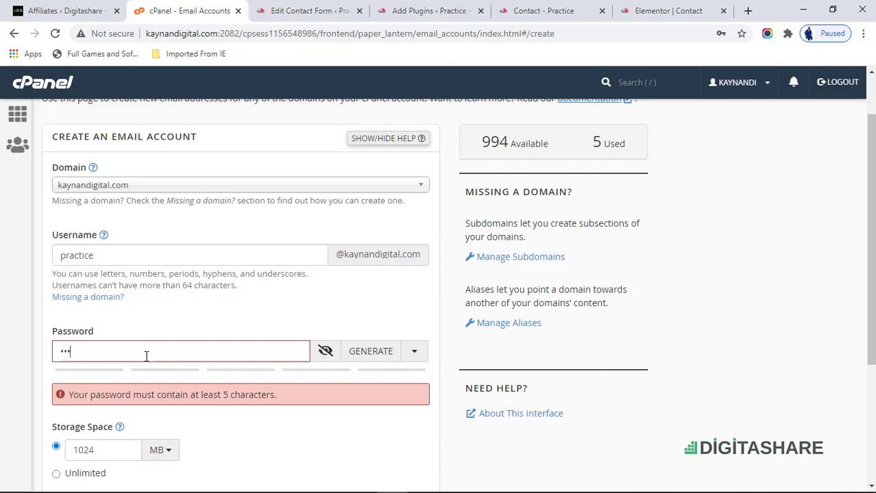
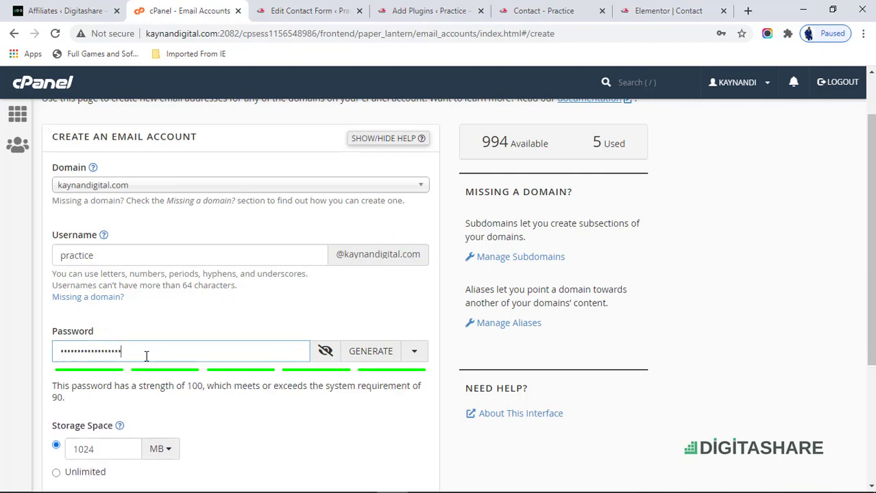
{"action": "scroll", "coordinate": [218, 346], "scroll_direction": "down", "scroll_amount": 2}
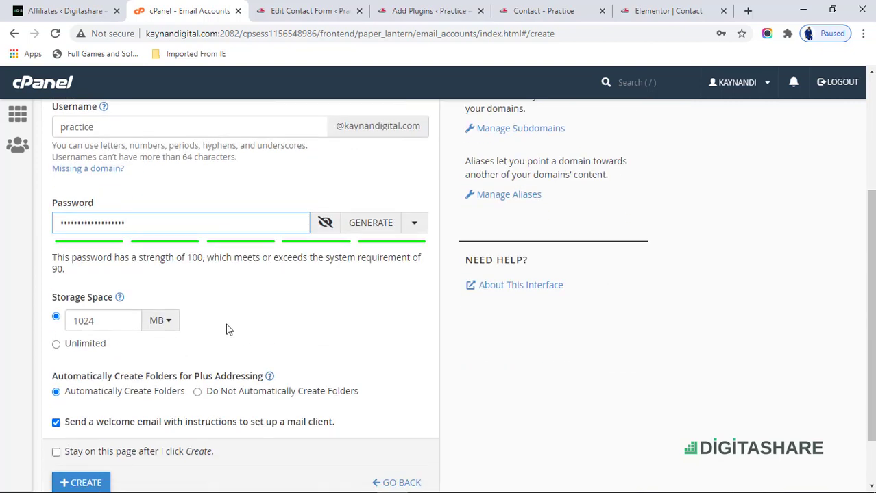
{"action": "scroll", "coordinate": [215, 309], "scroll_direction": "down", "scroll_amount": 1}
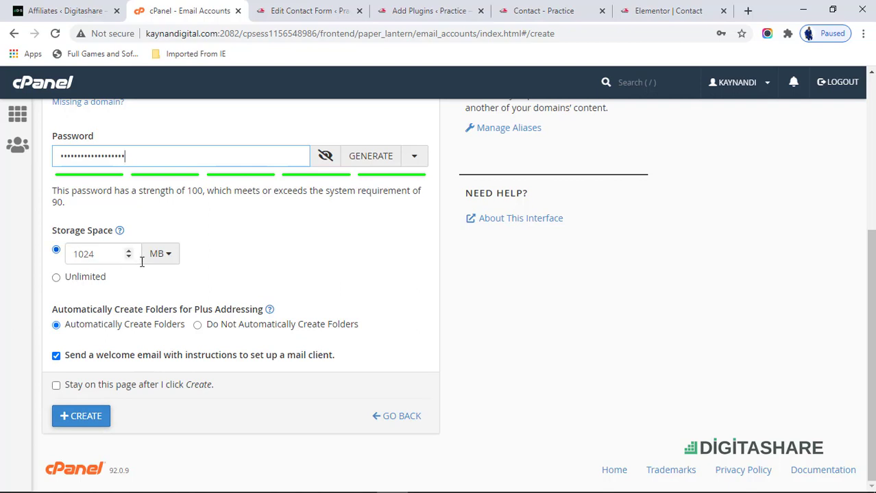
- Create the practice mailbox, dismiss the save-password prompt, and confirm it in the accounts list
{"action": "left_click", "coordinate": [81, 420]}
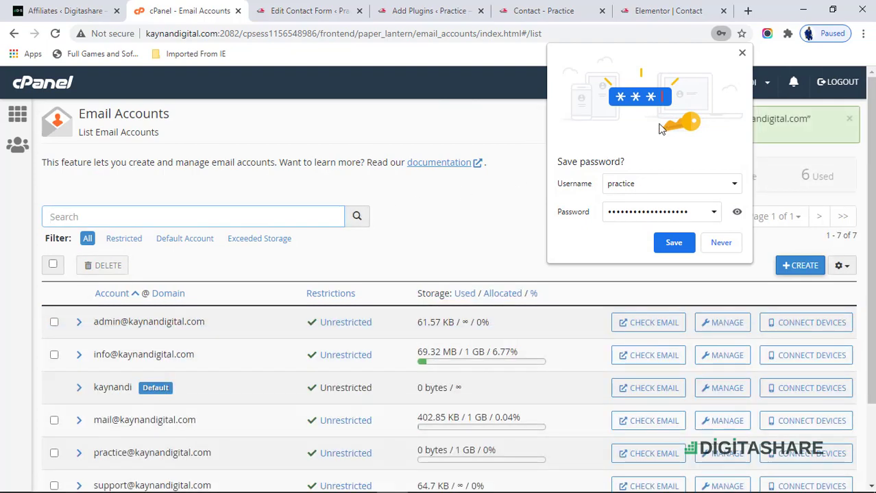
{"action": "left_click", "coordinate": [743, 55]}
{"action": "scroll", "coordinate": [453, 346], "scroll_direction": "down", "scroll_amount": 2}
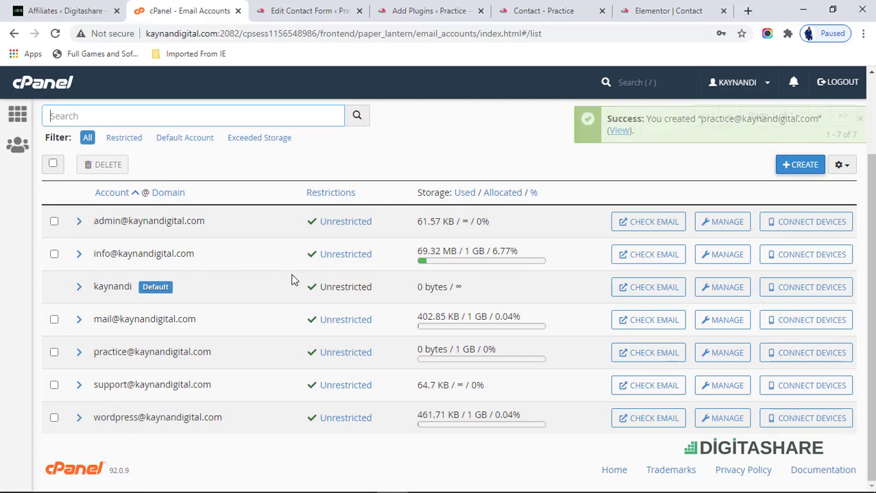
{"action": "scroll", "coordinate": [294, 278], "scroll_direction": "up", "scroll_amount": 1}
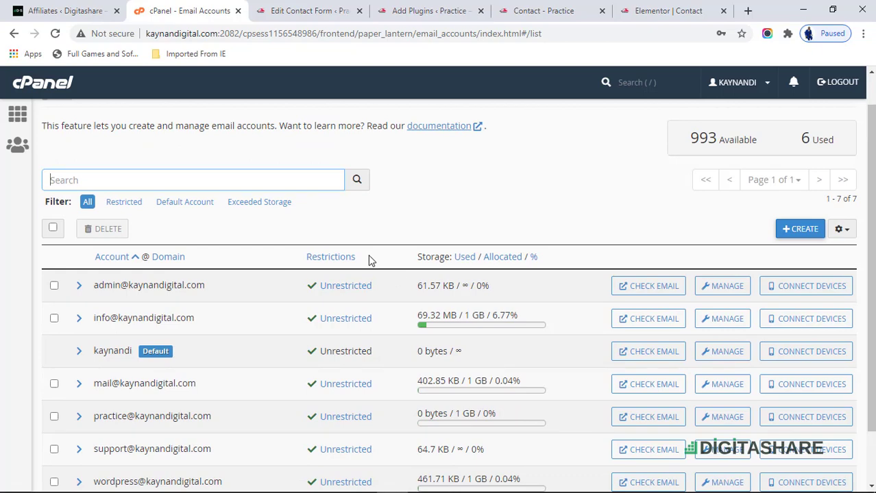
{"action": "scroll", "coordinate": [370, 260], "scroll_direction": "down", "scroll_amount": 1}
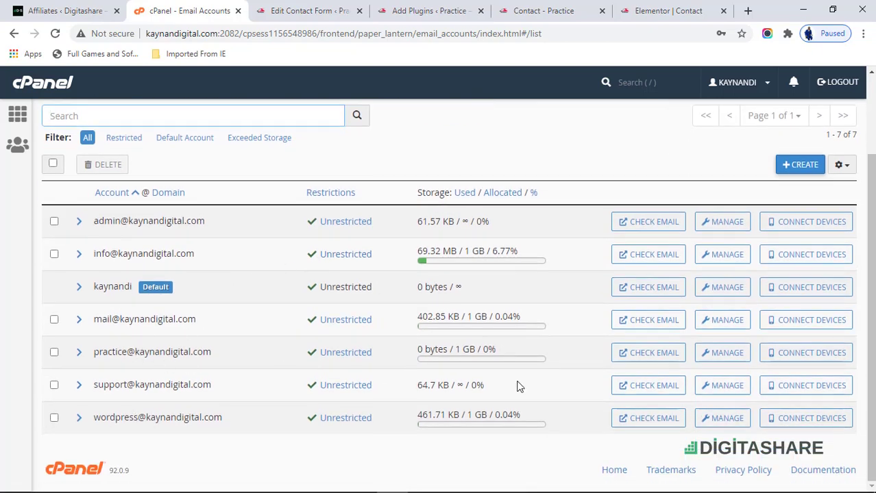
{"action": "scroll", "coordinate": [328, 283], "scroll_direction": "up", "scroll_amount": 1}
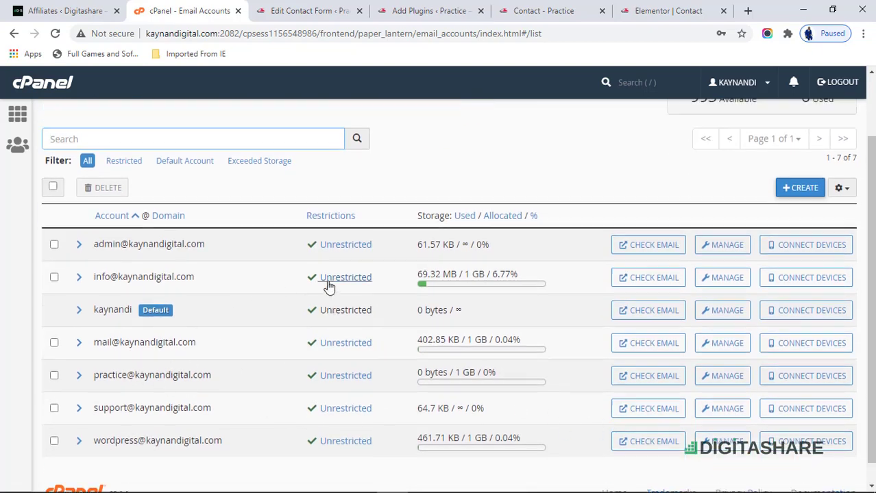
{"action": "scroll", "coordinate": [549, 328], "scroll_direction": "down", "scroll_amount": 1}
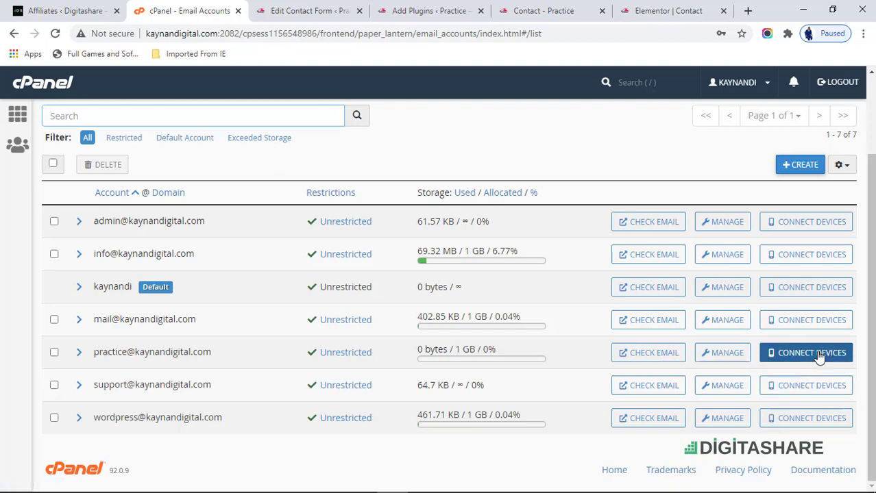
{"action": "left_click", "coordinate": [819, 358]}
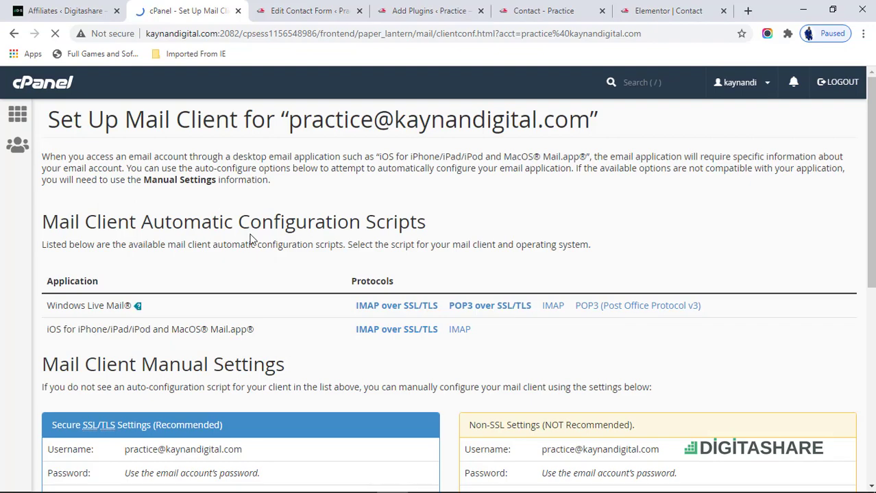
{"action": "scroll", "coordinate": [252, 240], "scroll_direction": "down", "scroll_amount": 5}
{"action": "scroll", "coordinate": [254, 243], "scroll_direction": "down", "scroll_amount": 2}
{"action": "scroll", "coordinate": [277, 275], "scroll_direction": "up", "scroll_amount": 6}
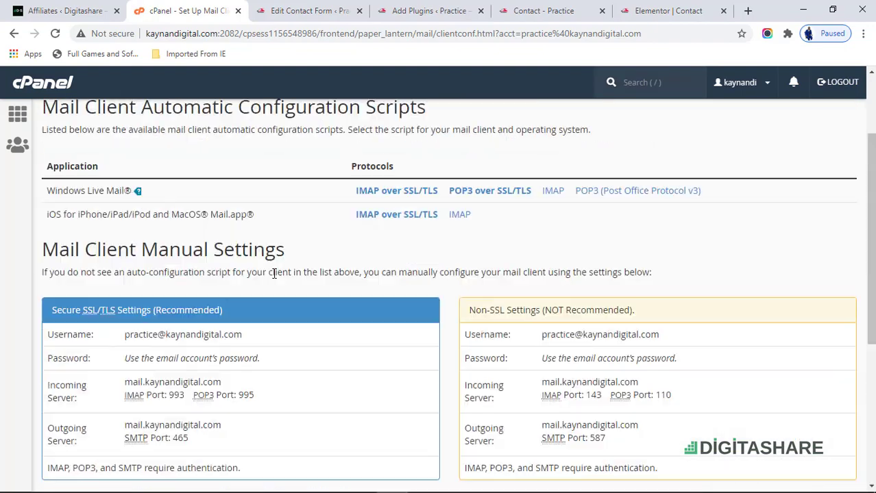
{"action": "left_click", "coordinate": [14, 33]}
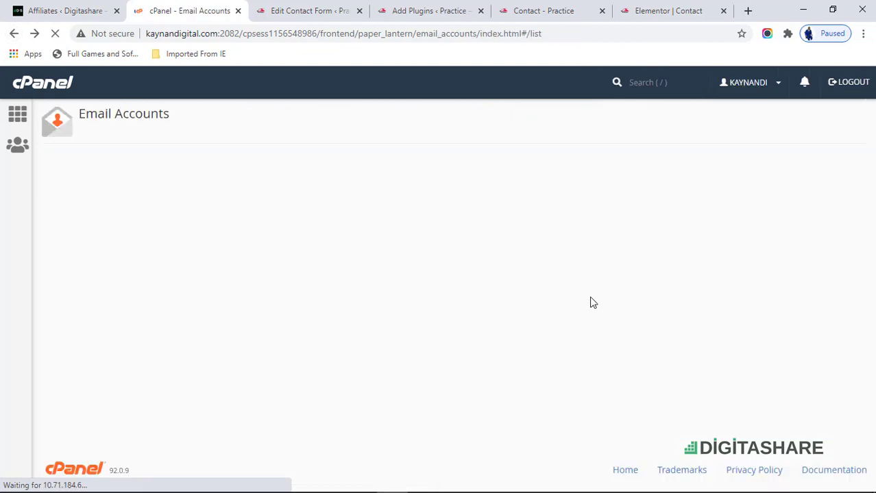
{"action": "scroll", "coordinate": [665, 400], "scroll_direction": "down", "scroll_amount": 1}
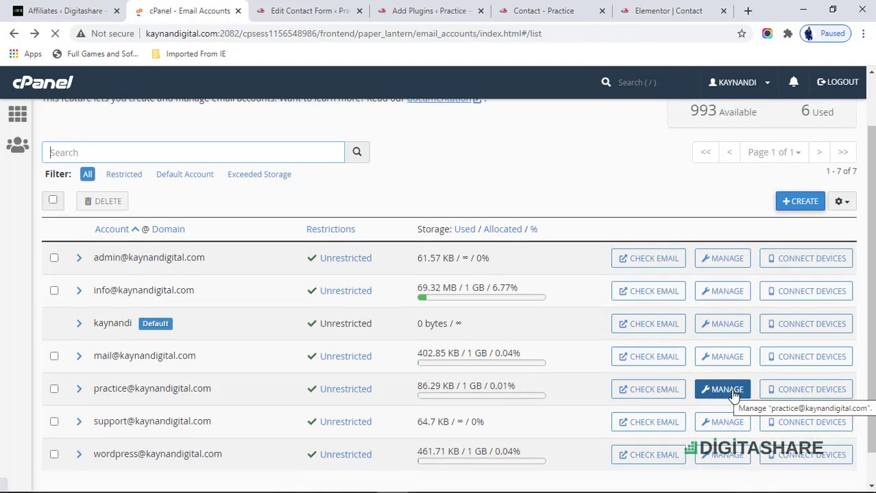
- Use CHECK EMAIL on the practice account row to open its Webmail portal in a new tab
{"action": "left_click", "coordinate": [656, 392]}
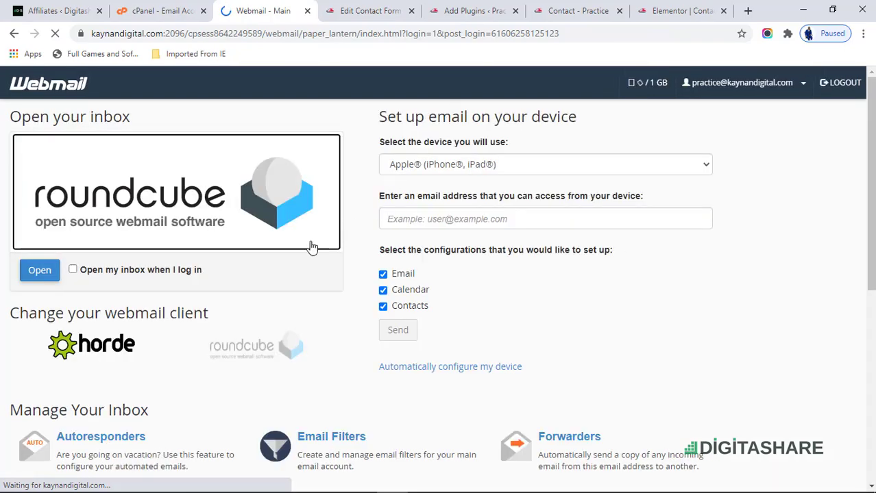
{"action": "scroll", "coordinate": [275, 273], "scroll_direction": "down", "scroll_amount": 3}
{"action": "scroll", "coordinate": [250, 272], "scroll_direction": "up", "scroll_amount": 2}
{"action": "scroll", "coordinate": [250, 272], "scroll_direction": "up", "scroll_amount": 1}
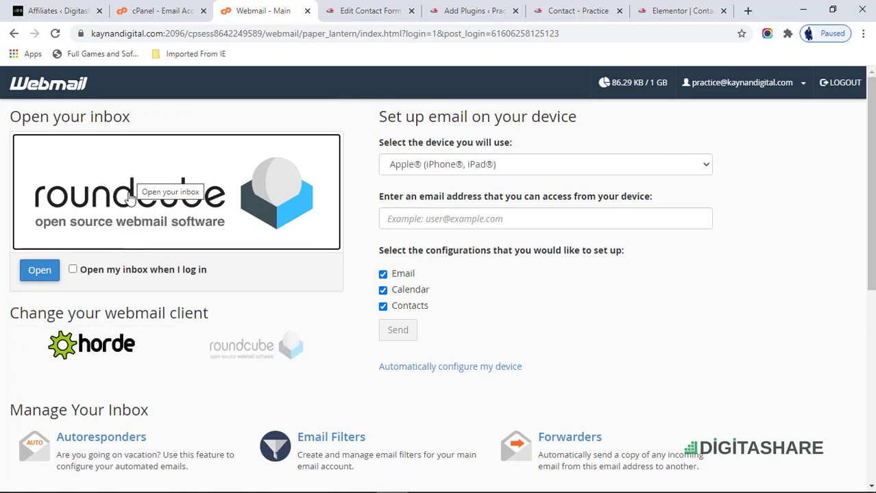
- Open the Roundcube inbox and compare it with the cPanel accounts and contact form editor
{"action": "left_click", "coordinate": [161, 241]}
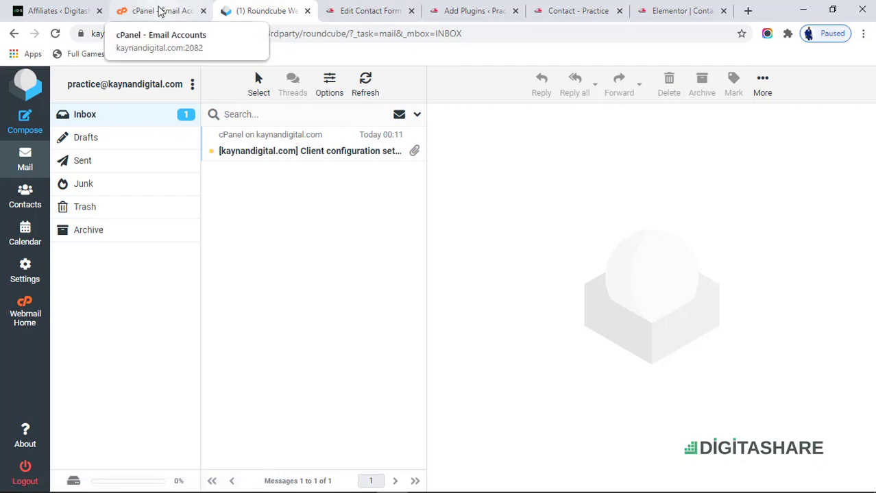
{"action": "left_click", "coordinate": [179, 7]}
{"action": "scroll", "coordinate": [807, 346], "scroll_direction": "down", "scroll_amount": 1}
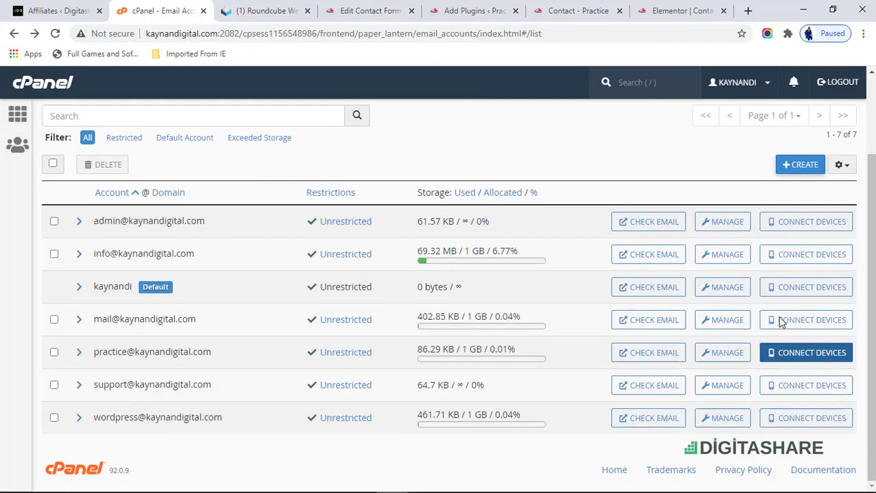
{"action": "left_click", "coordinate": [279, 7]}
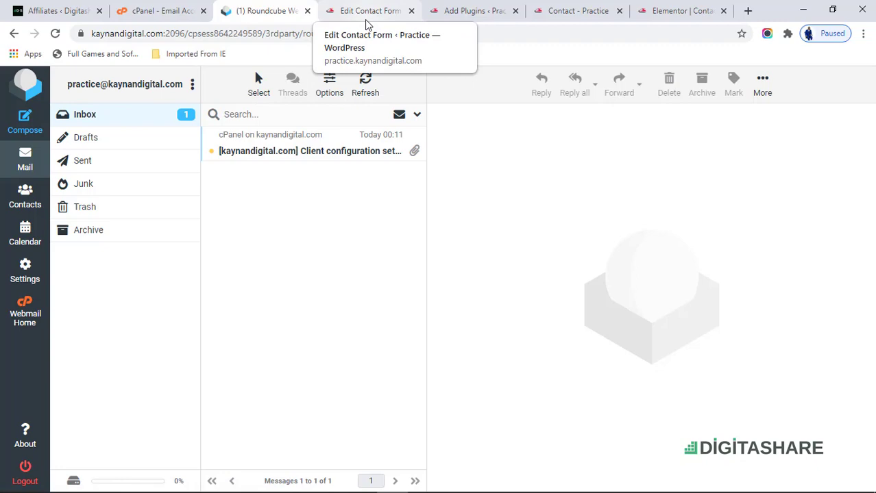
{"action": "left_click", "coordinate": [370, 7]}
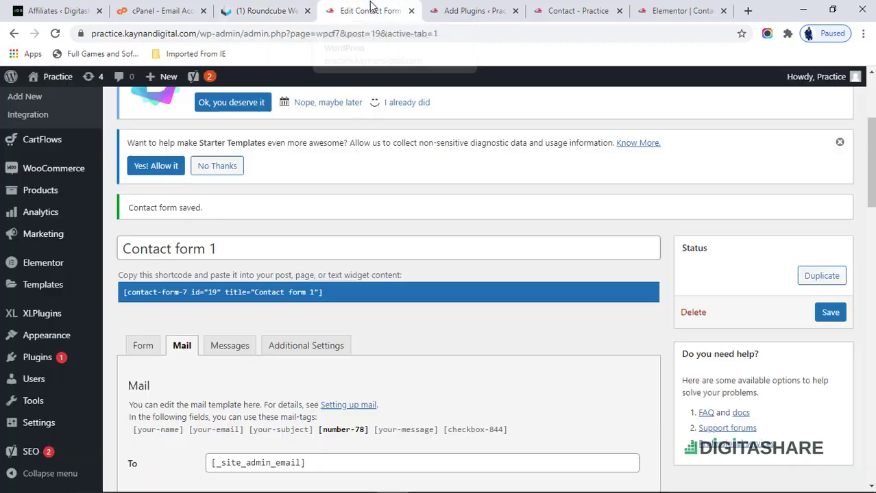
{"action": "scroll", "coordinate": [324, 292], "scroll_direction": "down", "scroll_amount": 5}
{"action": "scroll", "coordinate": [325, 292], "scroll_direction": "up", "scroll_amount": 1}
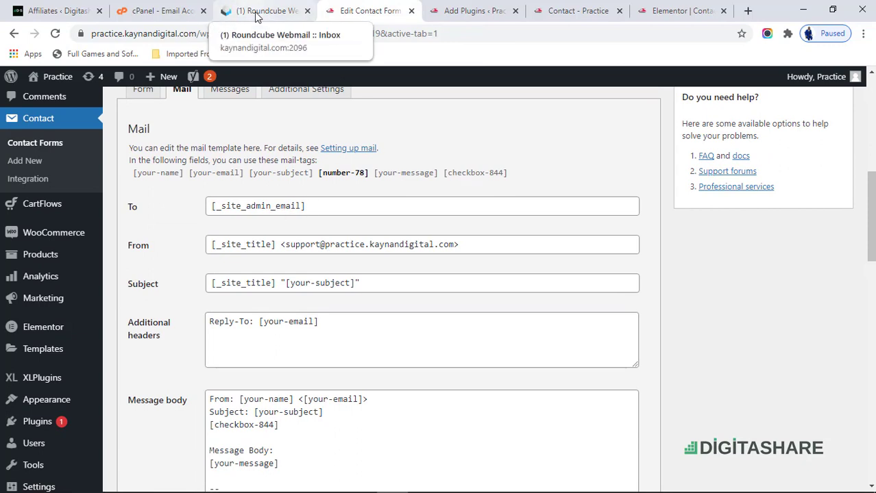
{"action": "left_click", "coordinate": [264, 11]}
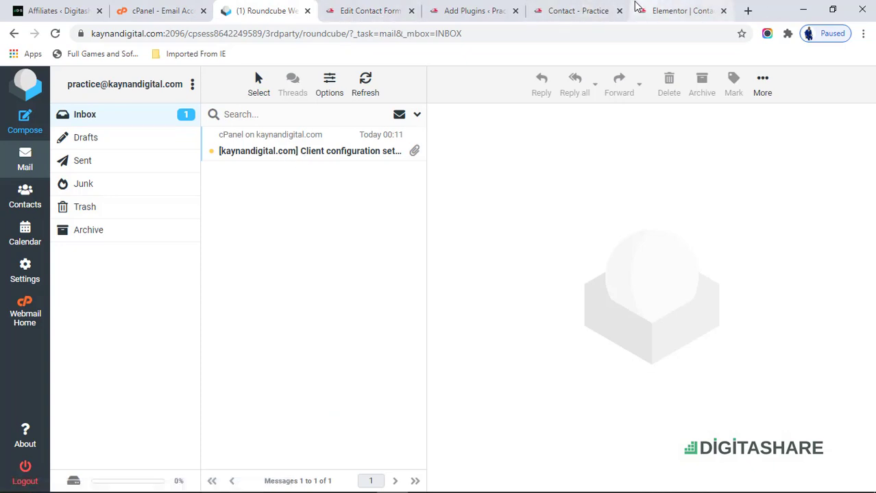
- Check the live contact page, then select the practice mailbox address in Roundcube for copying
{"action": "left_click", "coordinate": [584, 8]}
{"action": "scroll", "coordinate": [275, 308], "scroll_direction": "down", "scroll_amount": 5}
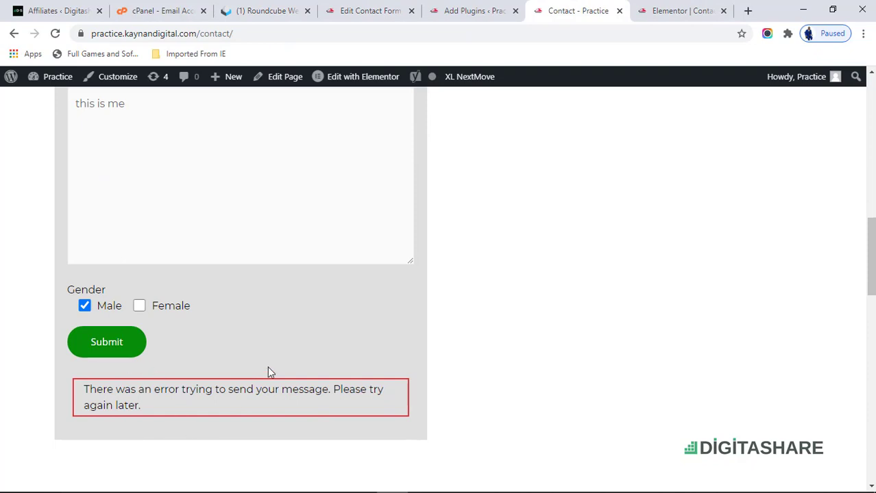
{"action": "scroll", "coordinate": [275, 345], "scroll_direction": "up", "scroll_amount": 5}
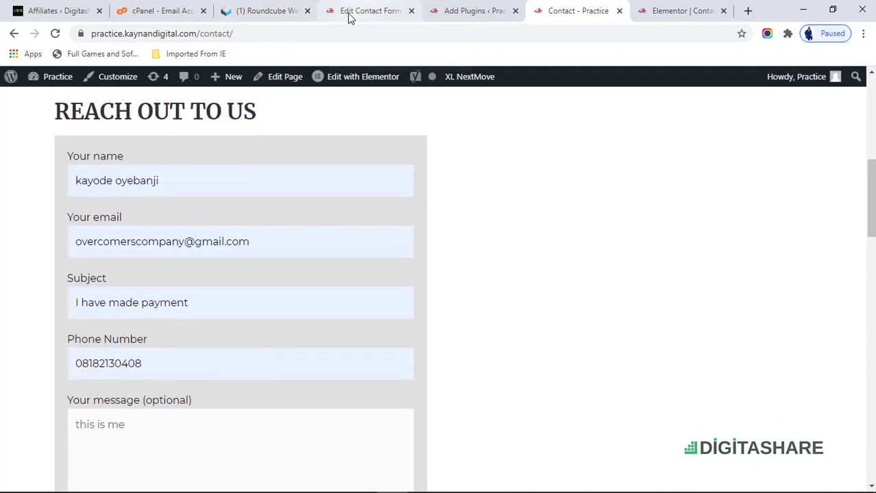
{"action": "left_click", "coordinate": [162, 9]}
{"action": "left_click", "coordinate": [284, 8]}
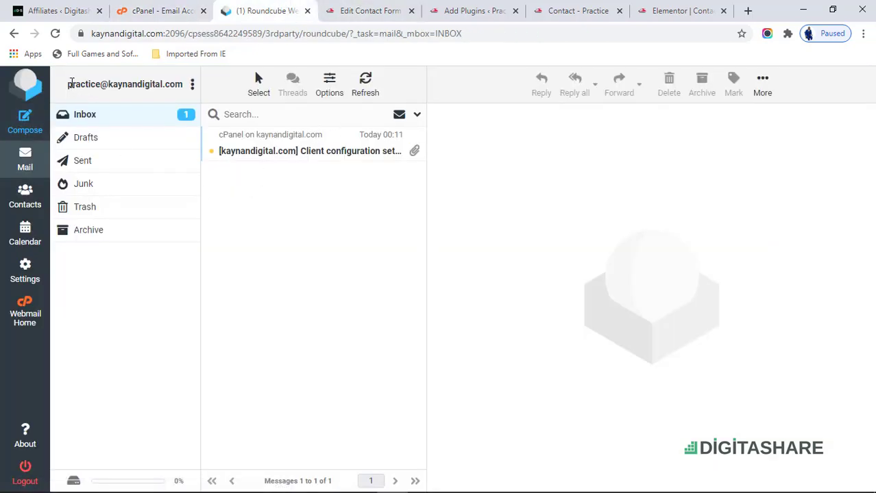
{"action": "left_click_drag", "start_coordinate": [69, 83], "coordinate": [193, 92]}
{"action": "key", "text": "ctrl+c"}
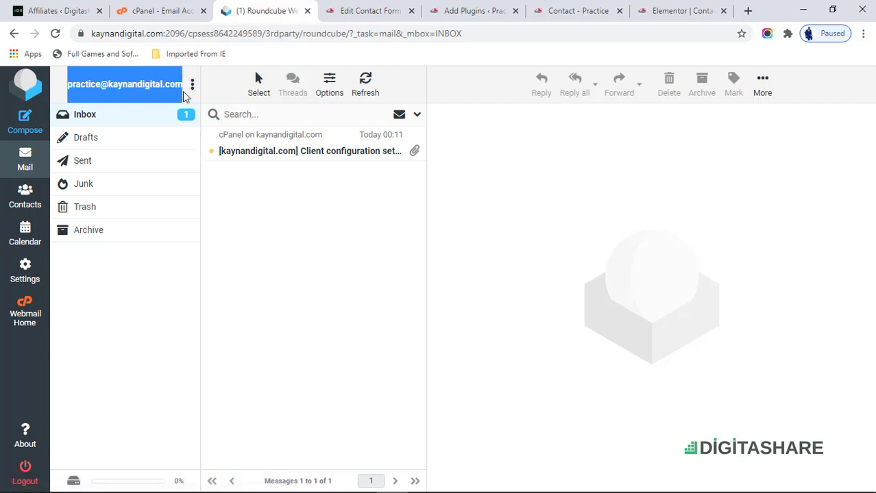
- Paste the practice mailbox address as the contact form's Mail recipient and sender
{"action": "left_click", "coordinate": [368, 12]}
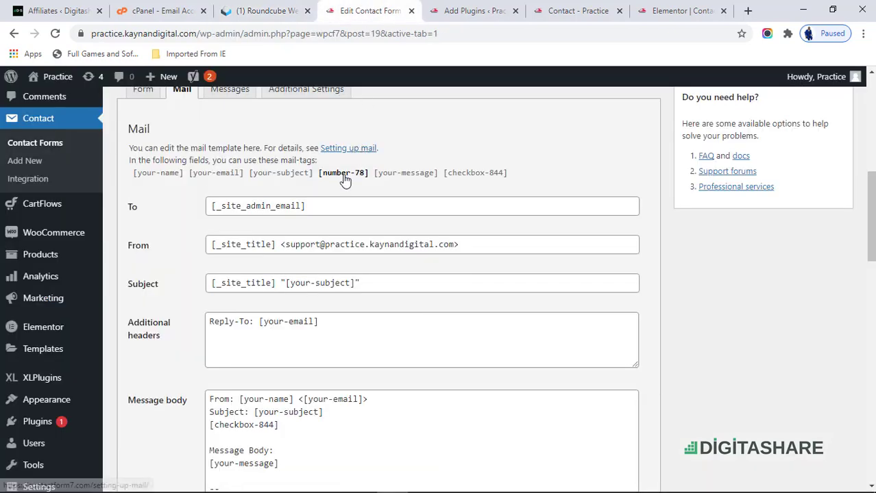
{"action": "left_click_drag", "start_coordinate": [318, 208], "coordinate": [205, 217]}
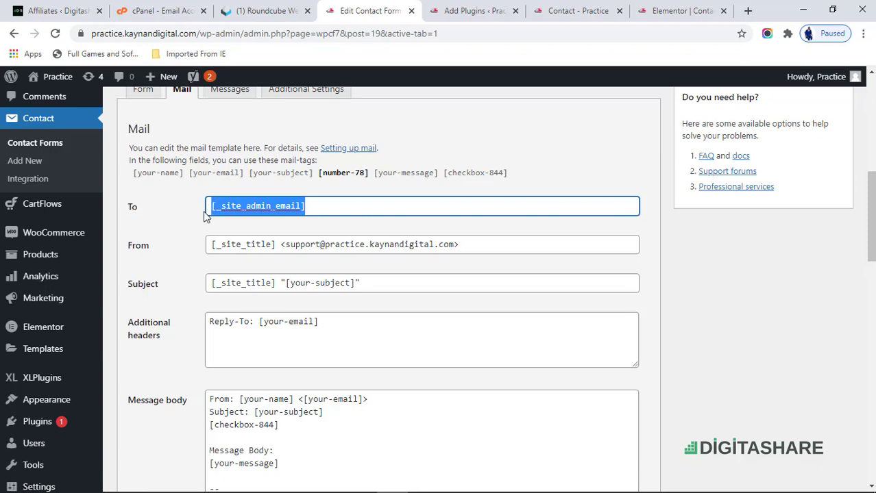
{"action": "key", "text": "ctrl+v"}
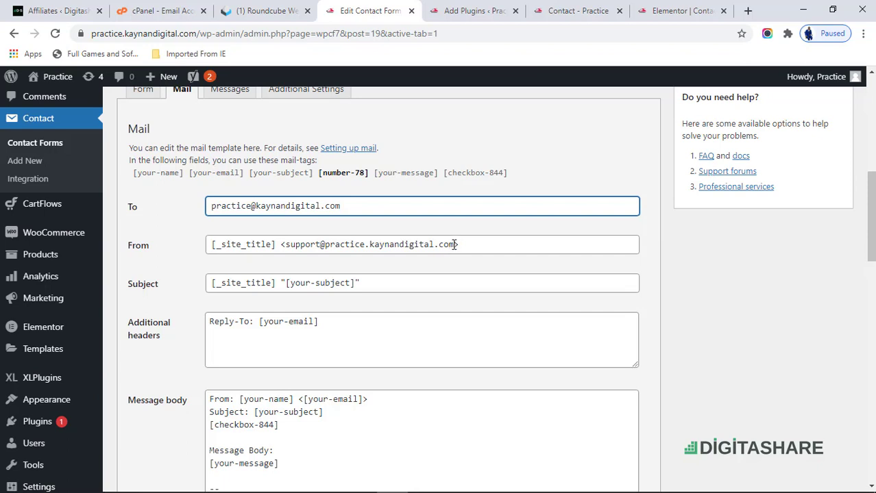
{"action": "left_click_drag", "start_coordinate": [454, 245], "coordinate": [287, 253]}
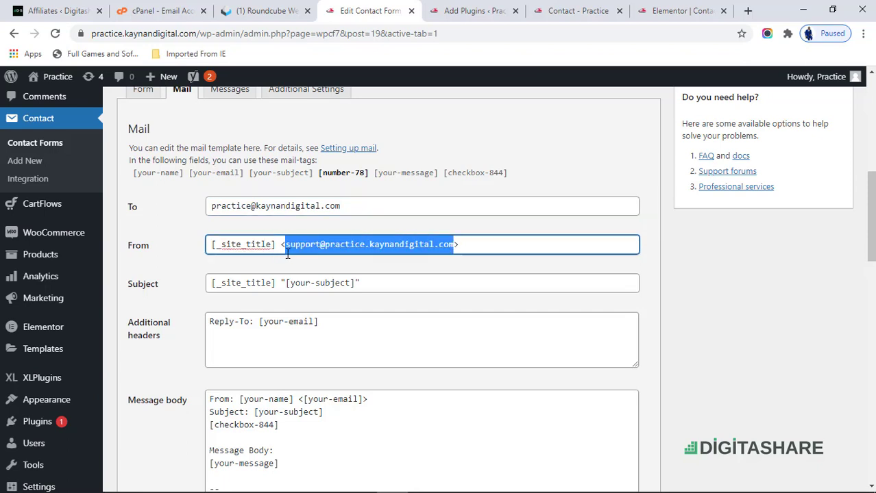
{"action": "key", "text": "ctrl+v"}
- Make the practice mailbox the Mail (2) sender and the Reply-To header address
{"action": "scroll", "coordinate": [372, 364], "scroll_direction": "down", "scroll_amount": 3}
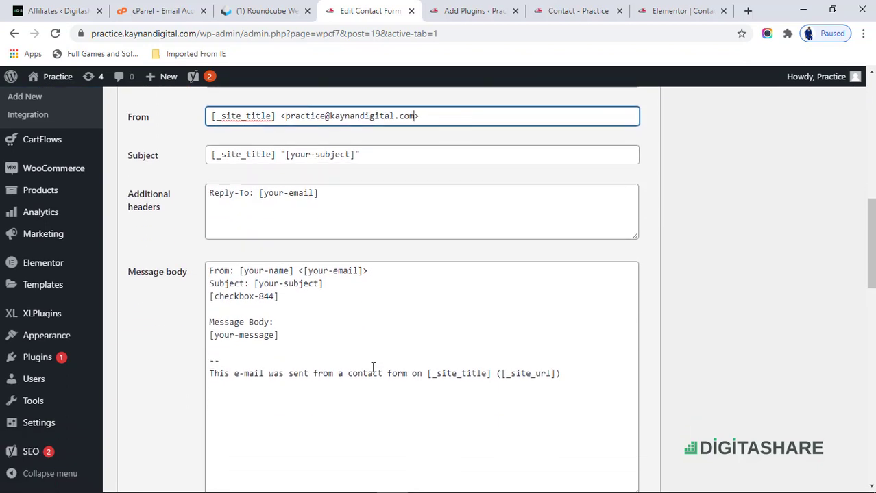
{"action": "scroll", "coordinate": [373, 368], "scroll_direction": "down", "scroll_amount": 2}
{"action": "scroll", "coordinate": [373, 368], "scroll_direction": "up", "scroll_amount": 3}
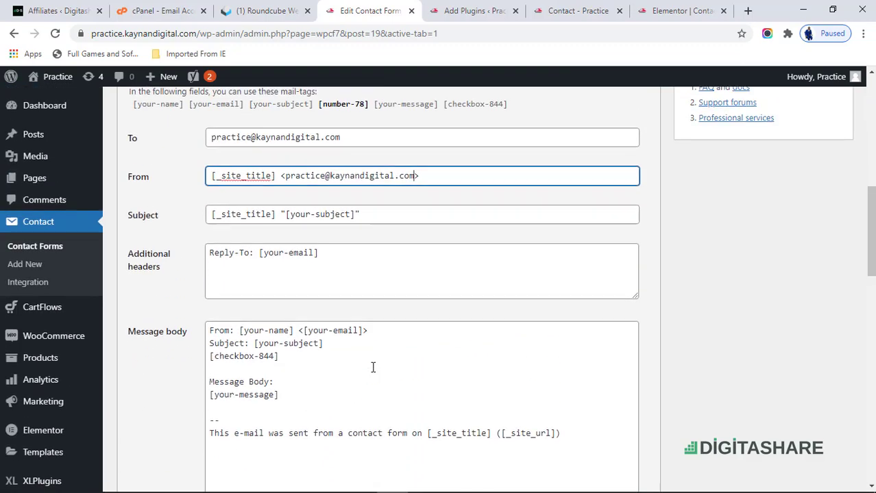
{"action": "scroll", "coordinate": [373, 368], "scroll_direction": "down", "scroll_amount": 1}
{"action": "scroll", "coordinate": [373, 368], "scroll_direction": "down", "scroll_amount": 10}
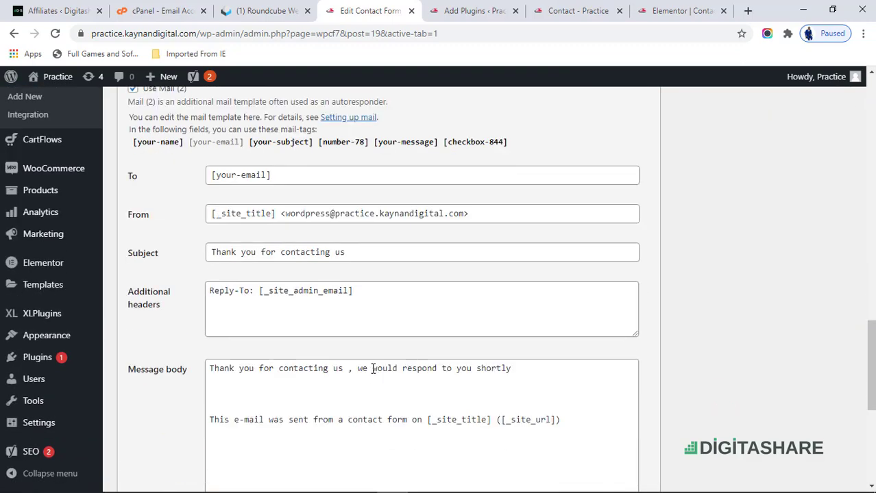
{"action": "left_click_drag", "start_coordinate": [462, 215], "coordinate": [286, 230]}
{"action": "key", "text": "ctrl+v"}
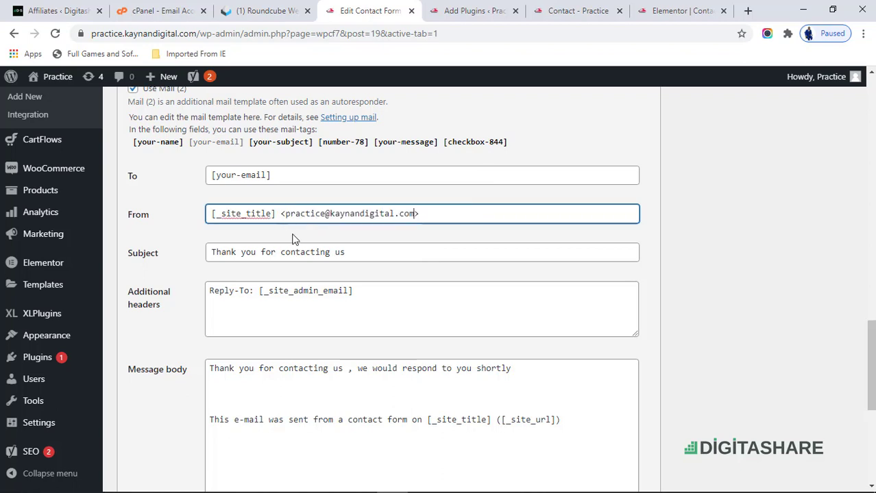
{"action": "left_click_drag", "start_coordinate": [347, 293], "coordinate": [266, 293]}
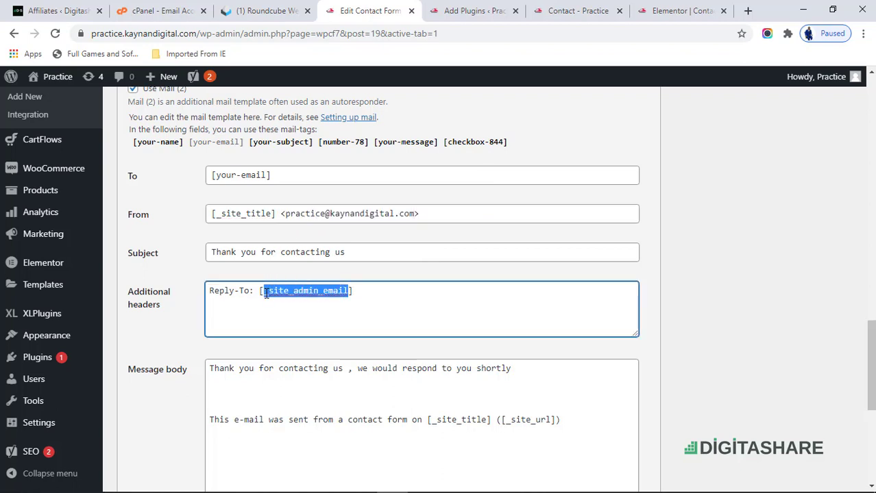
{"action": "key", "text": "ctrl+v"}
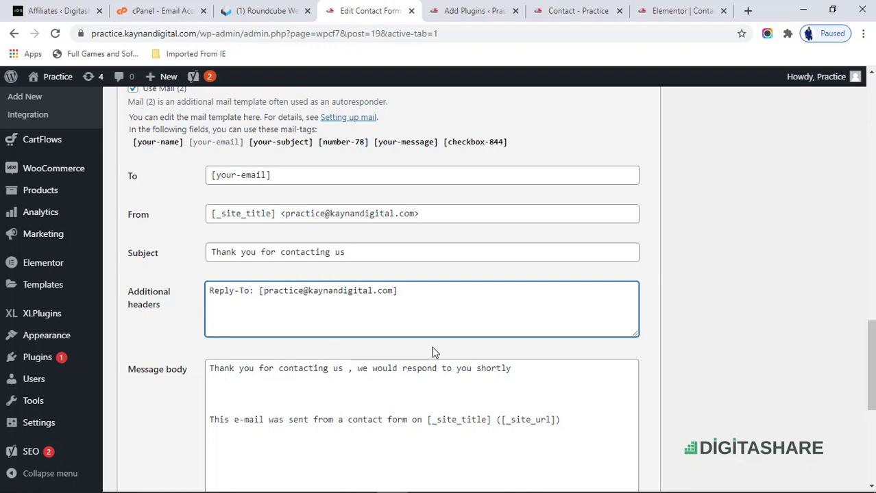
- Open Settings > General in a separate browser tab
{"action": "scroll", "coordinate": [433, 352], "scroll_direction": "down", "scroll_amount": 5}
{"action": "scroll", "coordinate": [432, 348], "scroll_direction": "up", "scroll_amount": 5}
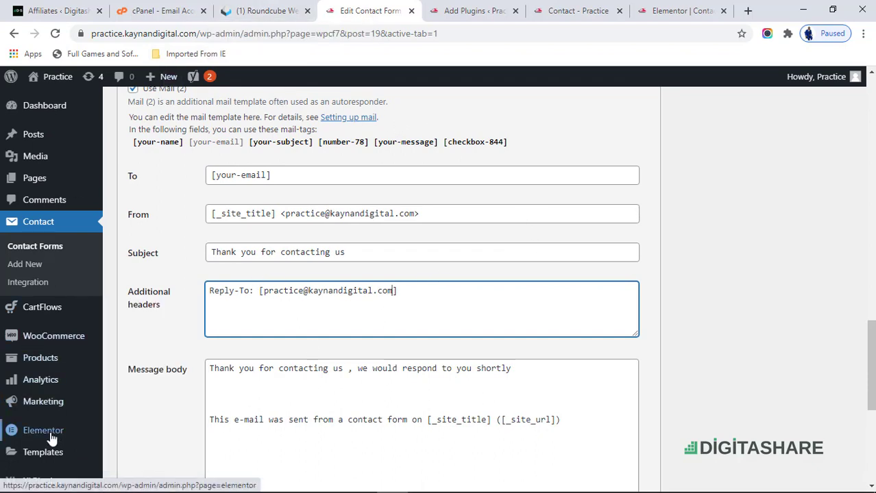
{"action": "scroll", "coordinate": [24, 438], "scroll_direction": "down", "scroll_amount": 2}
{"action": "scroll", "coordinate": [39, 432], "scroll_direction": "down", "scroll_amount": 3}
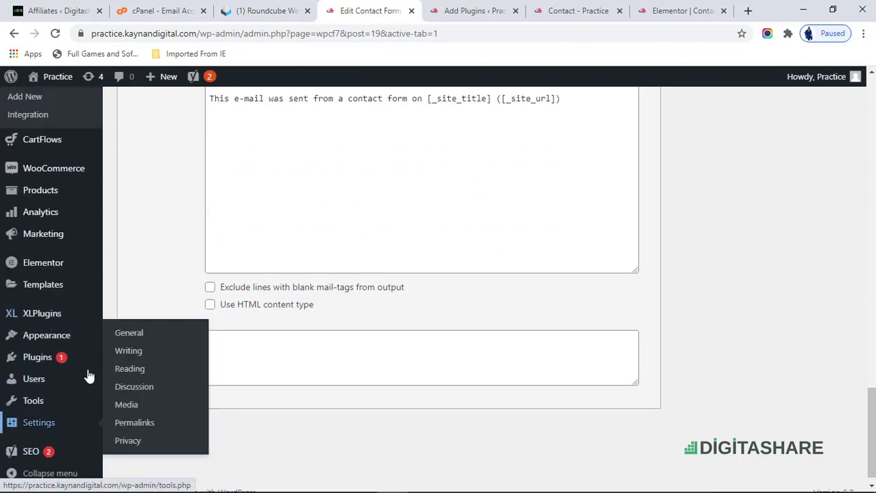
{"action": "mouse_move", "coordinate": [60, 430]}
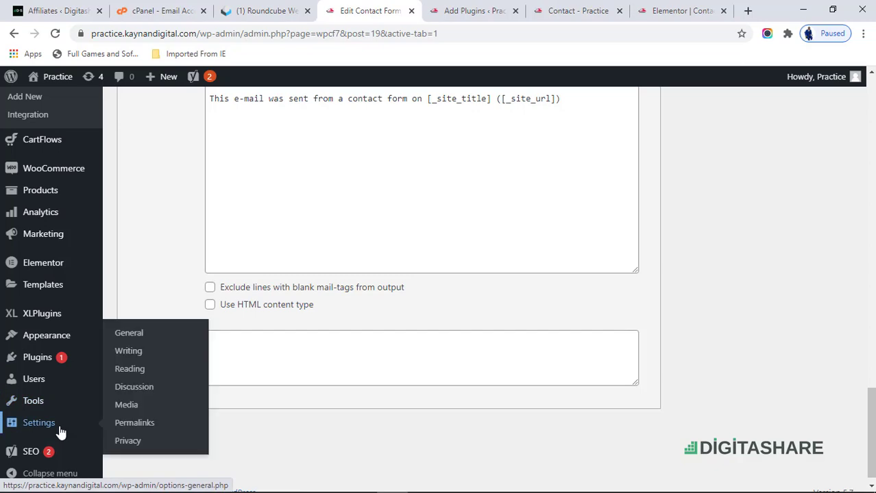
{"action": "right_click", "coordinate": [133, 333]}
{"action": "left_click", "coordinate": [187, 348]}
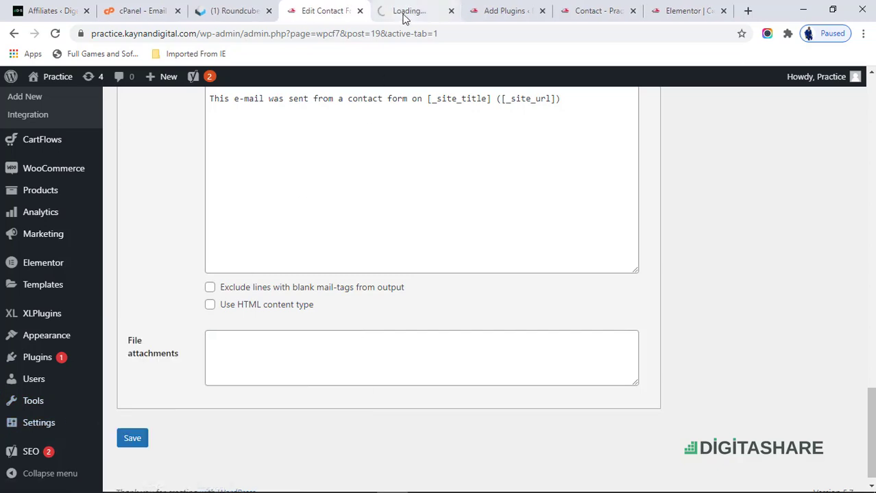
- Save the contact form's updated mail settings
{"action": "scroll", "coordinate": [389, 244], "scroll_direction": "up", "scroll_amount": 10}
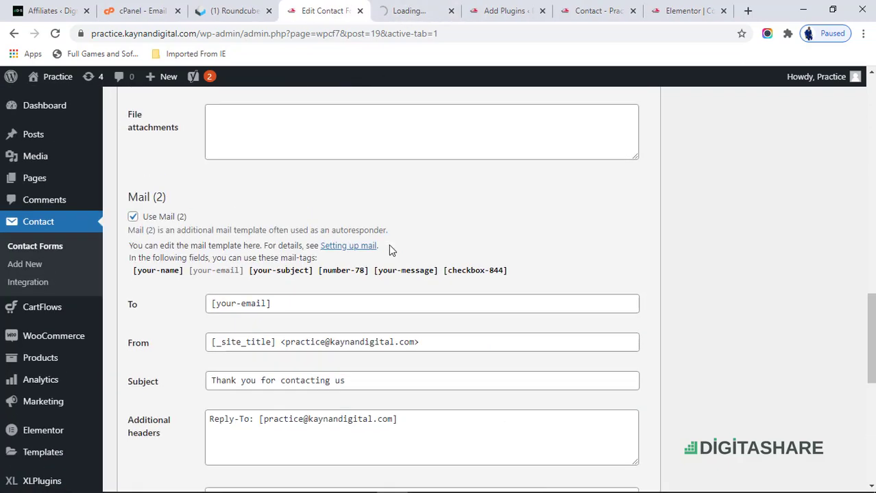
{"action": "scroll", "coordinate": [347, 354], "scroll_direction": "down", "scroll_amount": 10}
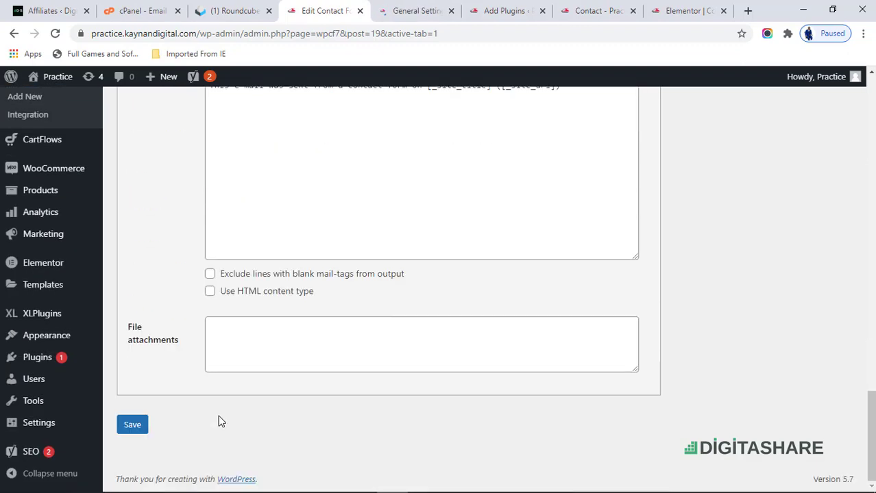
{"action": "left_click", "coordinate": [137, 426]}
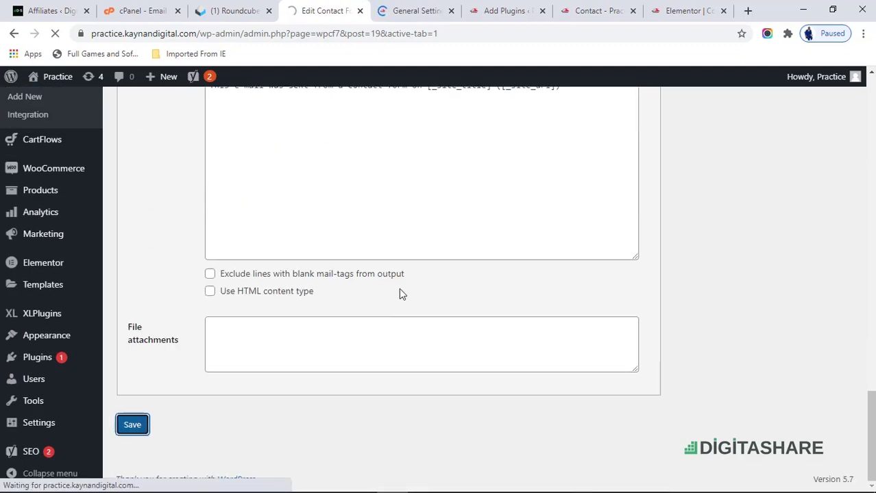
{"action": "left_click", "coordinate": [498, 7]}
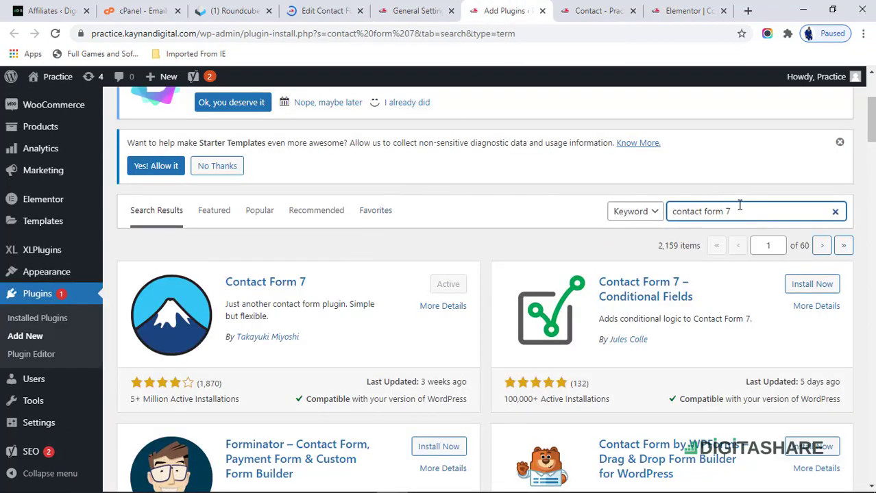
- Replace the old contact form 7 plugin search with 'easy wp', dropping the 'smtp' term
{"action": "left_click_drag", "start_coordinate": [736, 211], "coordinate": [657, 211]}
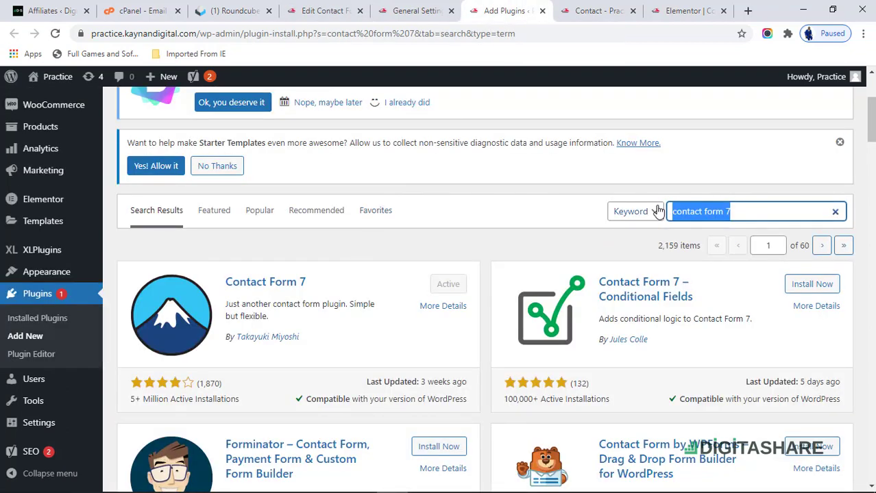
{"action": "type", "text": "ease"}
{"action": "key", "text": "BackSpace"}
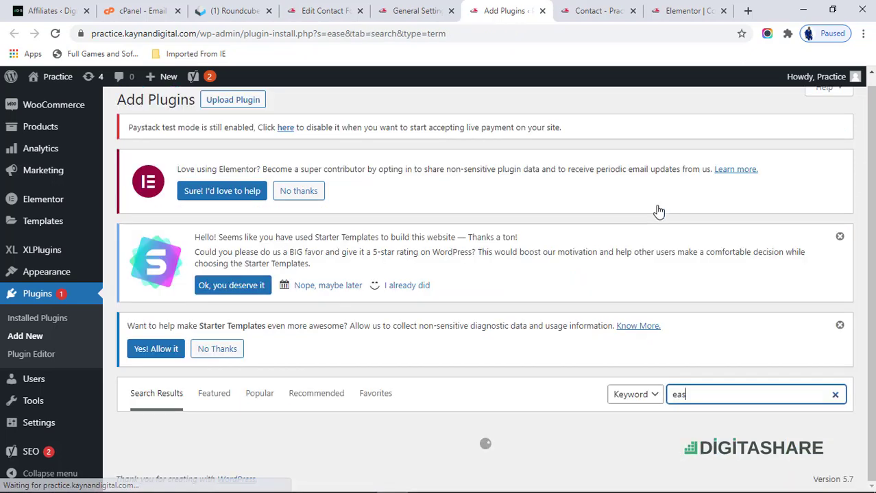
{"action": "type", "text": "y"}
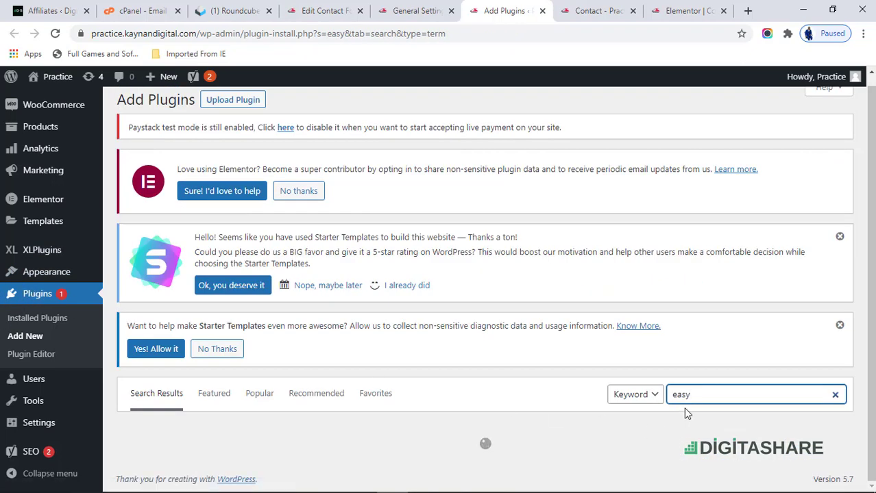
{"action": "scroll", "coordinate": [684, 411], "scroll_direction": "down", "scroll_amount": 4}
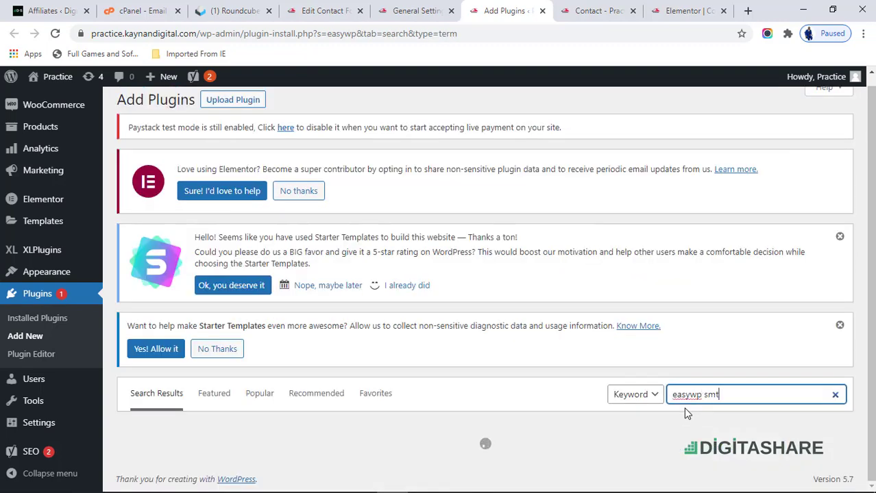
{"action": "type", "text": "p"}
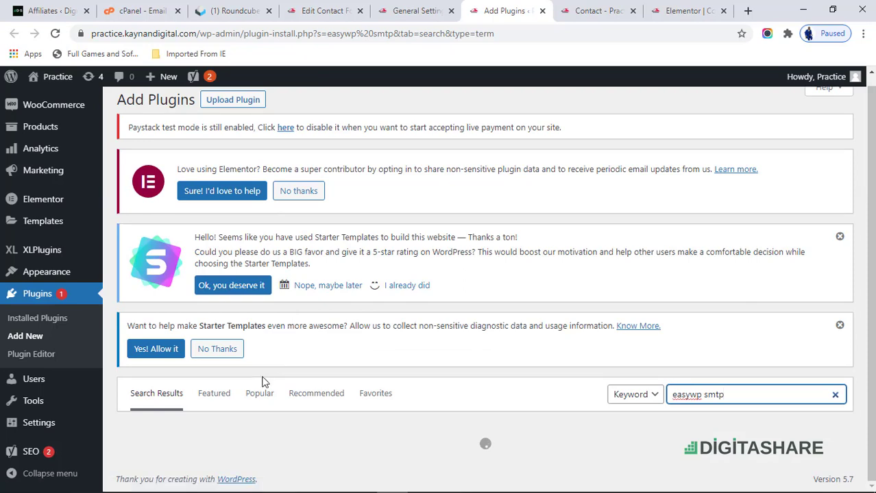
{"action": "scroll", "coordinate": [264, 382], "scroll_direction": "down", "scroll_amount": 2}
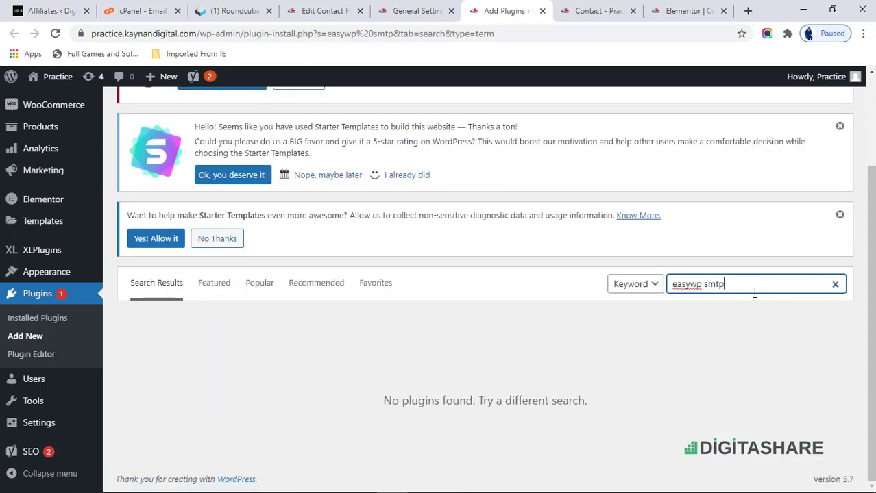
{"action": "double_click", "coordinate": [715, 288]}
{"action": "key", "text": "BackSpace"}
{"action": "scroll", "coordinate": [584, 315], "scroll_direction": "down", "scroll_amount": 3}
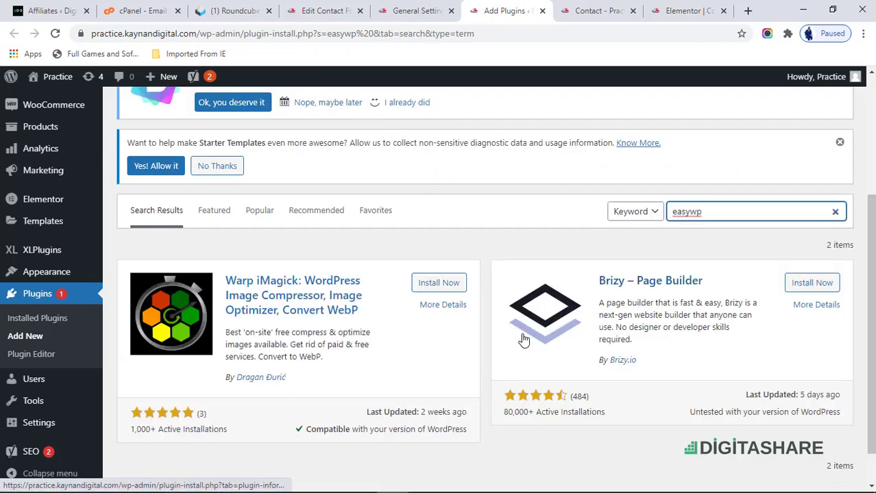
{"action": "scroll", "coordinate": [473, 354], "scroll_direction": "down", "scroll_amount": 1}
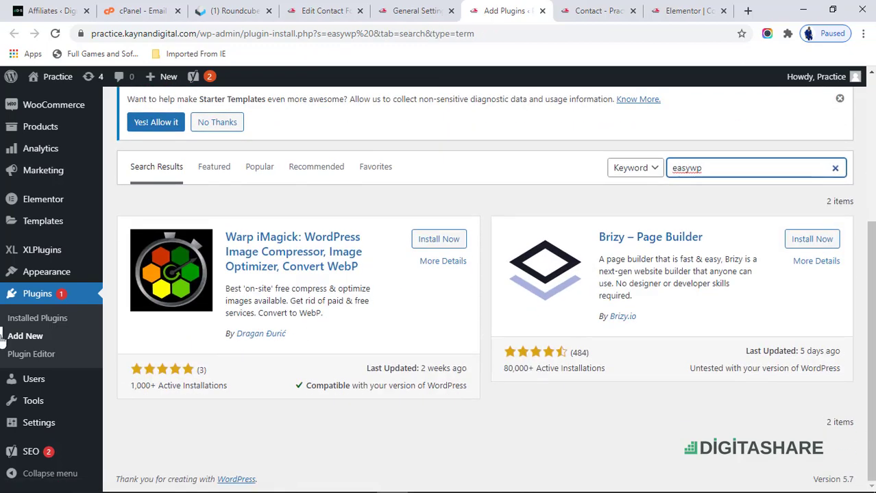
- Reload the Add Plugins page and search again for the Easy WP SMTP plugin
{"action": "left_click", "coordinate": [23, 334]}
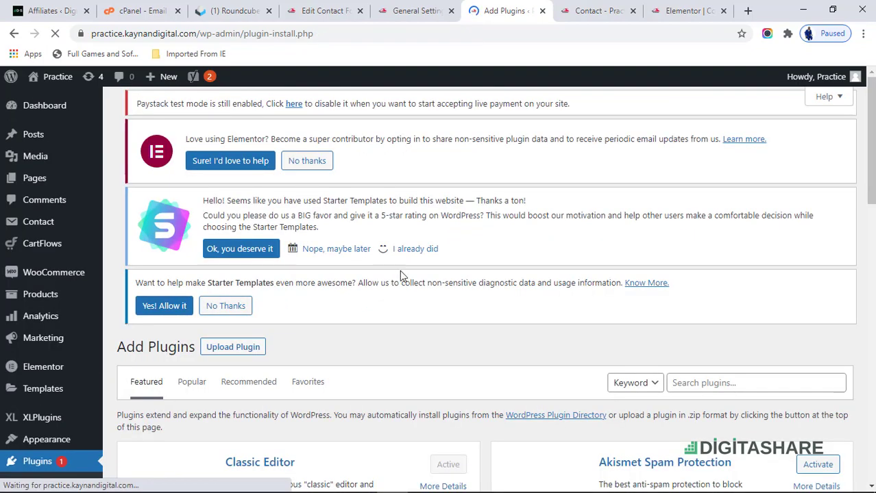
{"action": "scroll", "coordinate": [411, 275], "scroll_direction": "down", "scroll_amount": 3}
{"action": "left_click", "coordinate": [713, 211]}
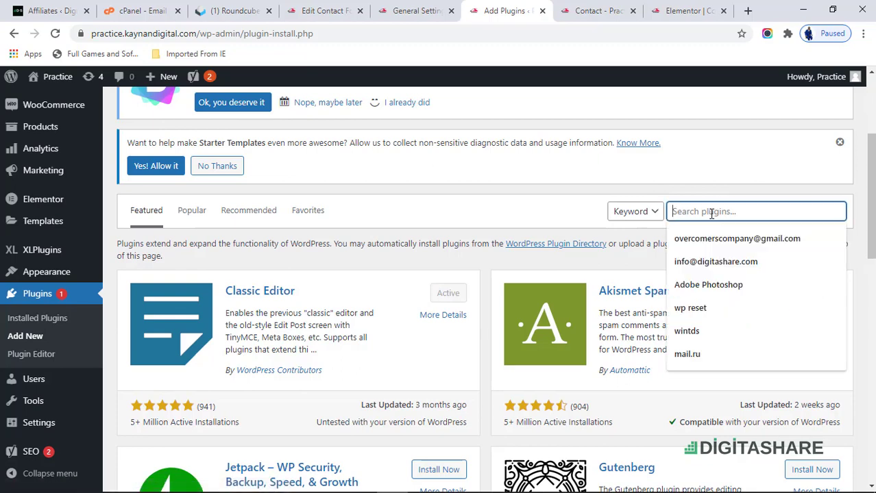
{"action": "type", "text": "easy"}
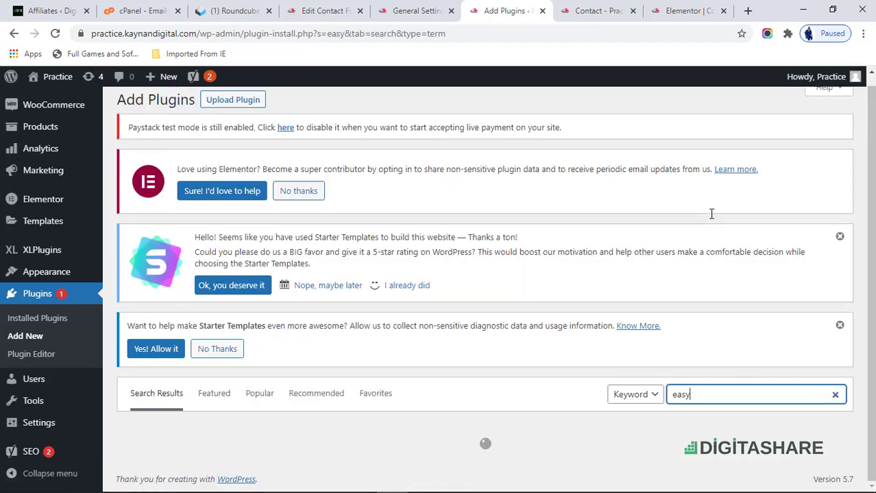
{"action": "scroll", "coordinate": [711, 214], "scroll_direction": "down", "scroll_amount": 3}
{"action": "scroll", "coordinate": [248, 215], "scroll_direction": "down", "scroll_amount": 2}
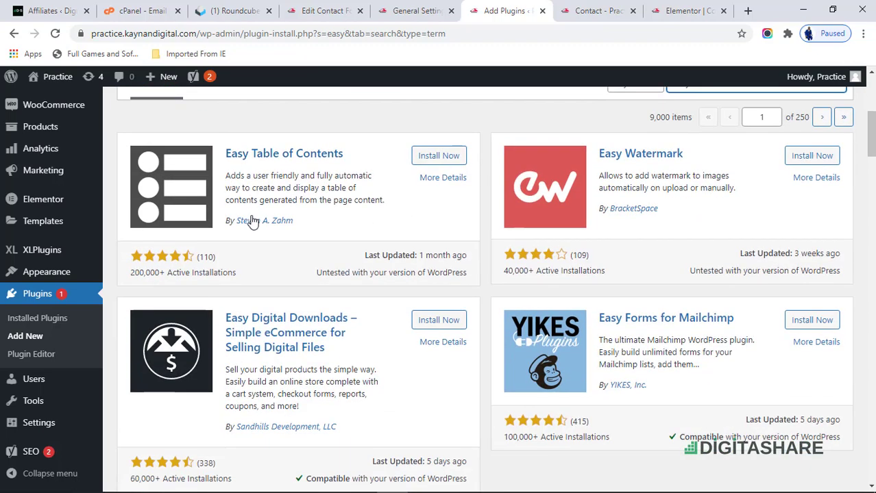
{"action": "scroll", "coordinate": [395, 257], "scroll_direction": "up", "scroll_amount": 1}
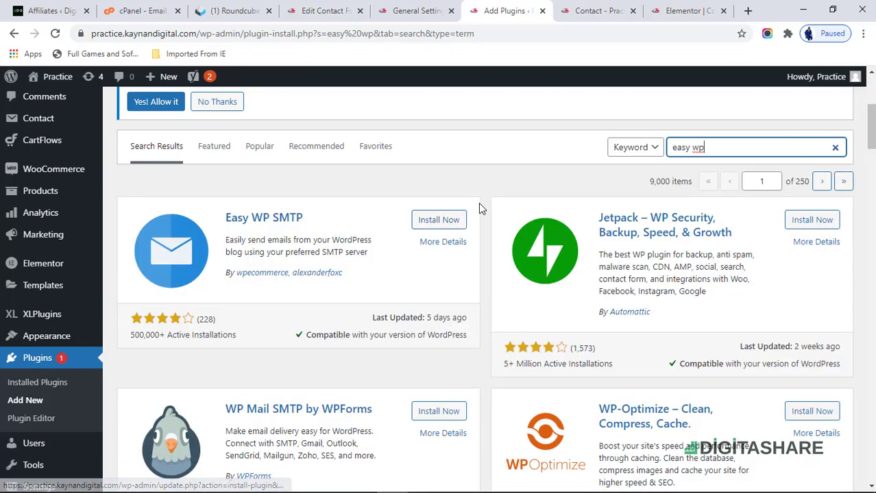
- Install and activate the Easy WP SMTP plugin
{"action": "left_click", "coordinate": [430, 222]}
{"action": "left_click", "coordinate": [430, 222]}
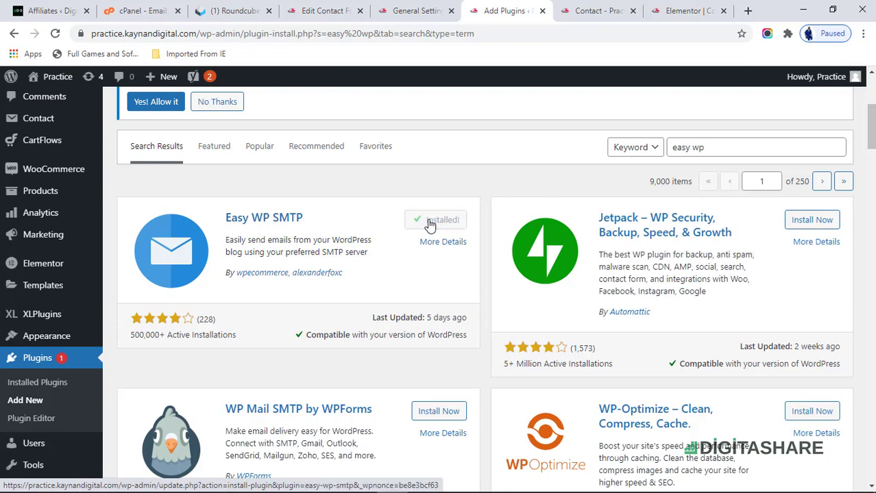
{"action": "left_click", "coordinate": [430, 222]}
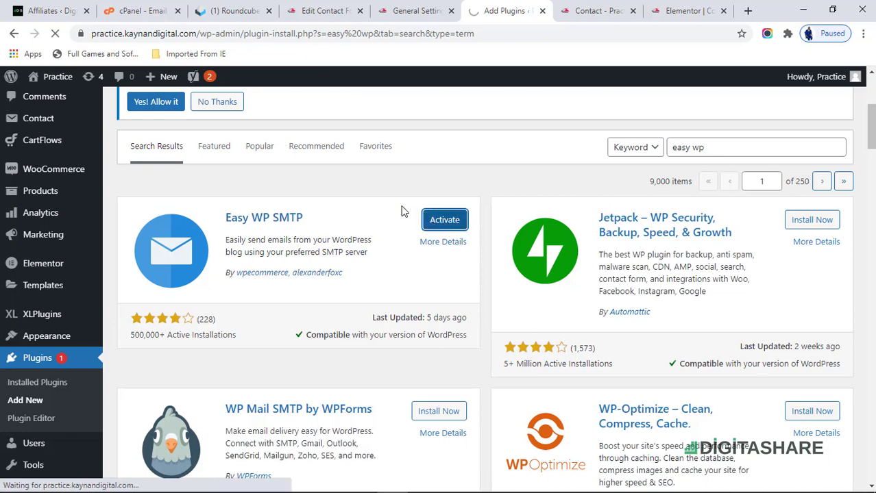
{"action": "left_click", "coordinate": [418, 10]}
- In the Installed Plugins list, follow the Settings link under Easy WP SMTP
{"action": "scroll", "coordinate": [233, 318], "scroll_direction": "down", "scroll_amount": 7}
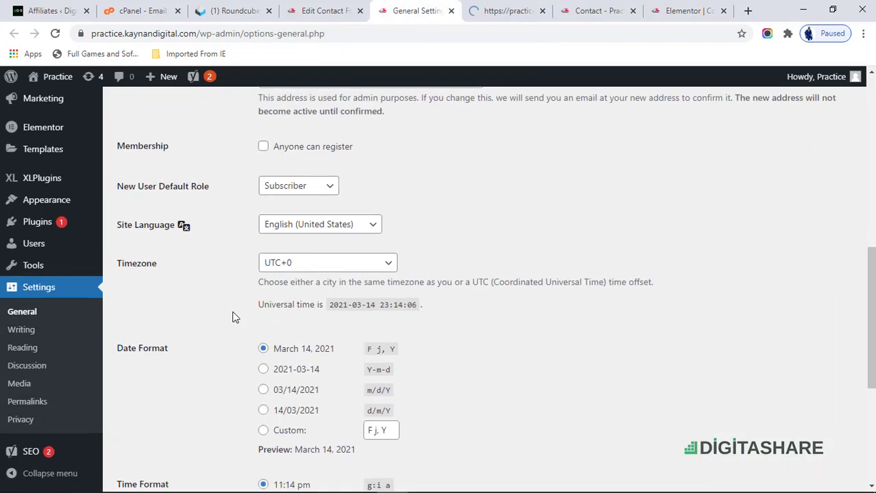
{"action": "scroll", "coordinate": [234, 313], "scroll_direction": "up", "scroll_amount": 3}
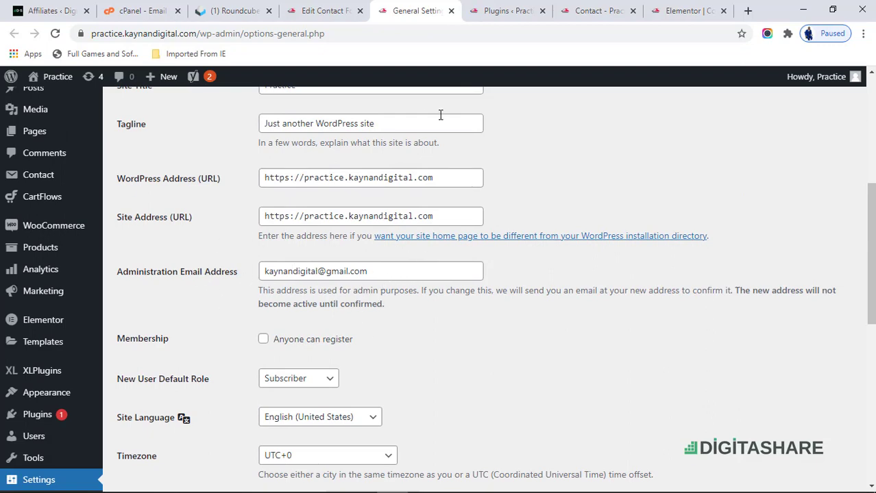
{"action": "left_click", "coordinate": [490, 10]}
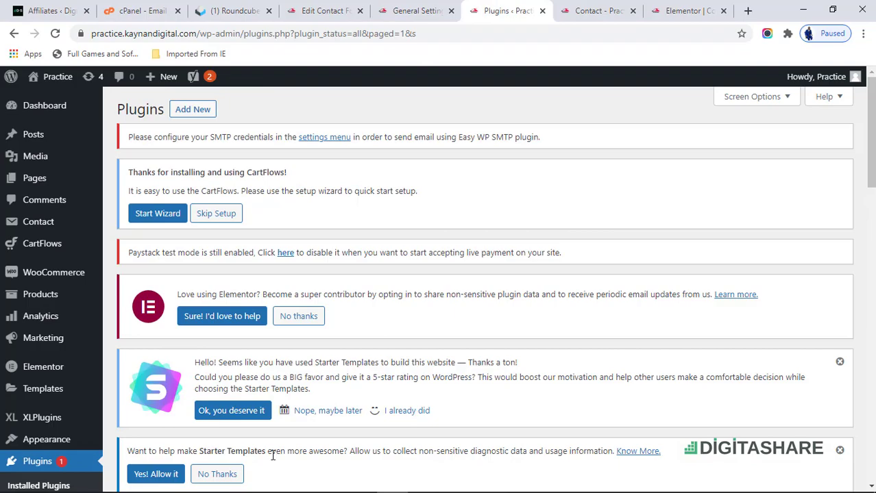
{"action": "scroll", "coordinate": [273, 456], "scroll_direction": "down", "scroll_amount": 10}
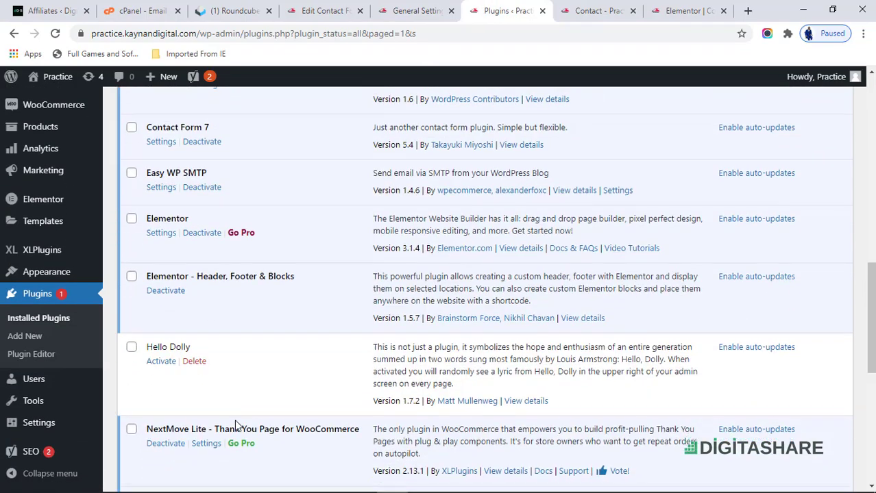
{"action": "scroll", "coordinate": [235, 424], "scroll_direction": "down", "scroll_amount": 3}
{"action": "scroll", "coordinate": [233, 420], "scroll_direction": "down", "scroll_amount": 4}
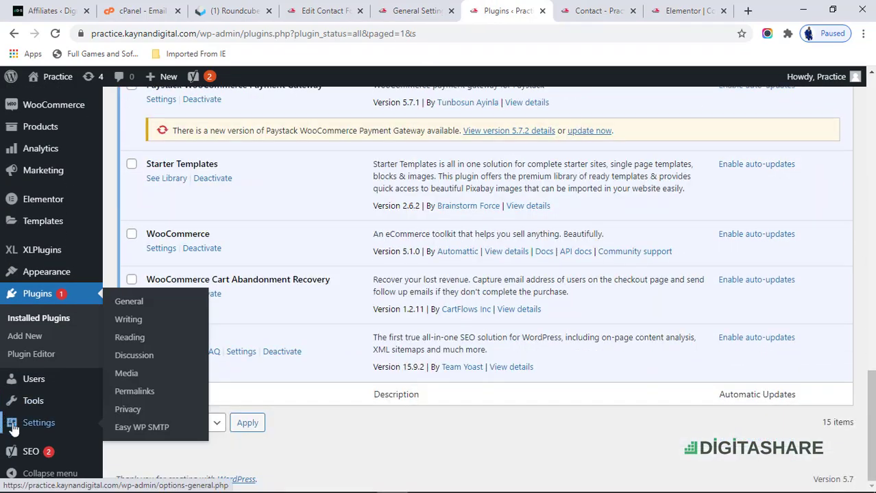
{"action": "scroll", "coordinate": [182, 333], "scroll_direction": "up", "scroll_amount": 12}
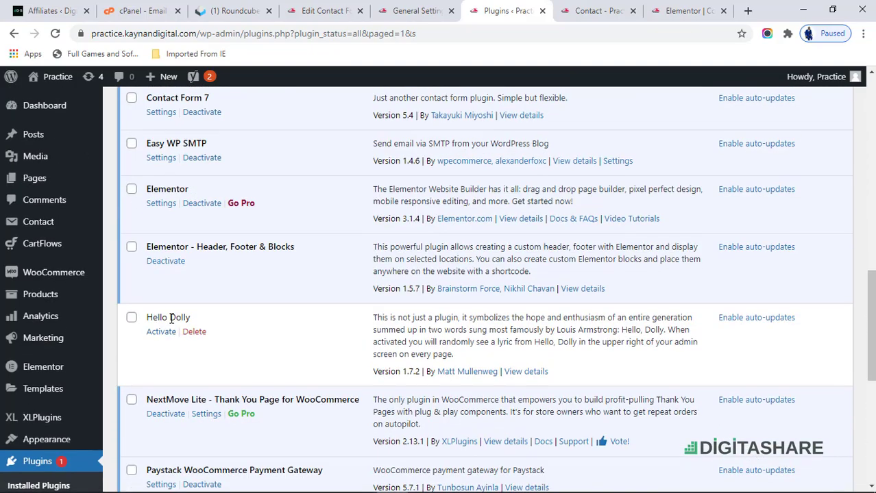
{"action": "scroll", "coordinate": [165, 321], "scroll_direction": "up", "scroll_amount": 1}
{"action": "scroll", "coordinate": [161, 353], "scroll_direction": "down", "scroll_amount": 2}
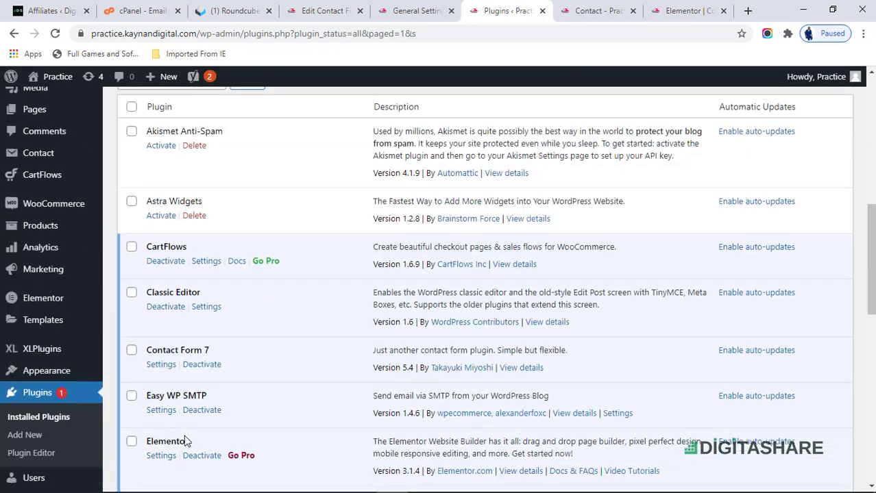
{"action": "left_click", "coordinate": [161, 352]}
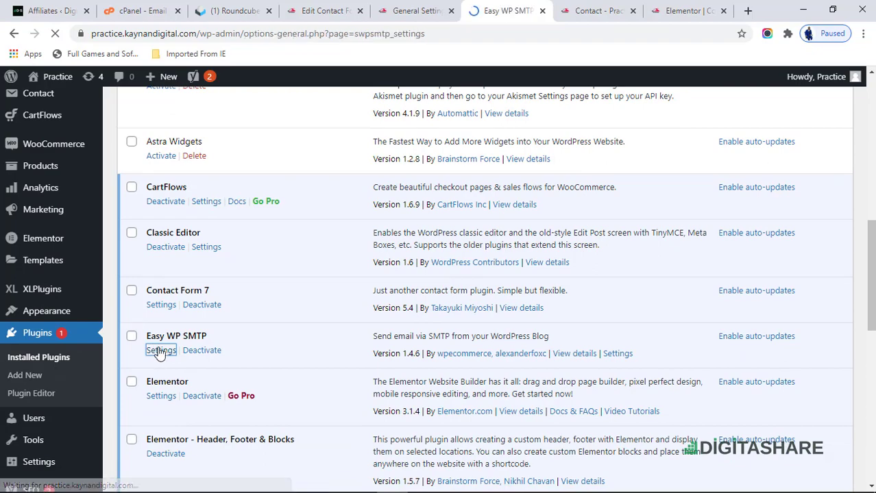
- Fill From Email with the practice mailbox and From Name with practice.kaynandigital.com
{"action": "scroll", "coordinate": [355, 365], "scroll_direction": "down", "scroll_amount": 5}
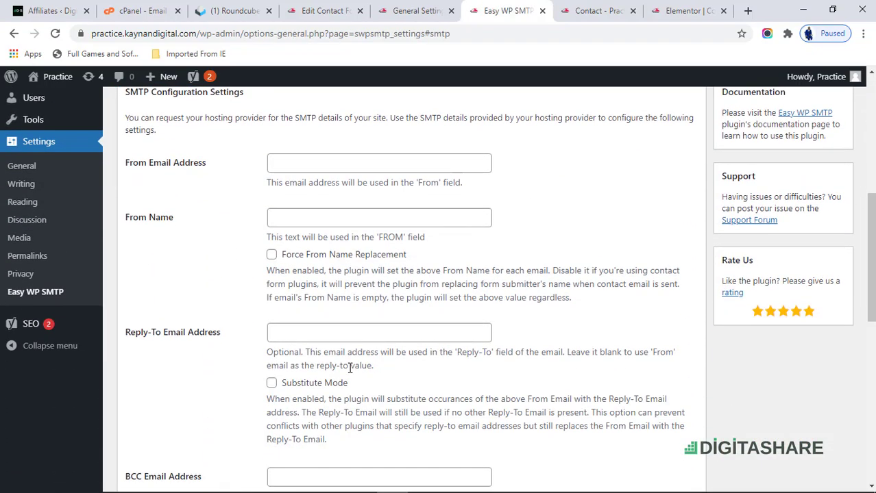
{"action": "scroll", "coordinate": [332, 367], "scroll_direction": "up", "scroll_amount": 1}
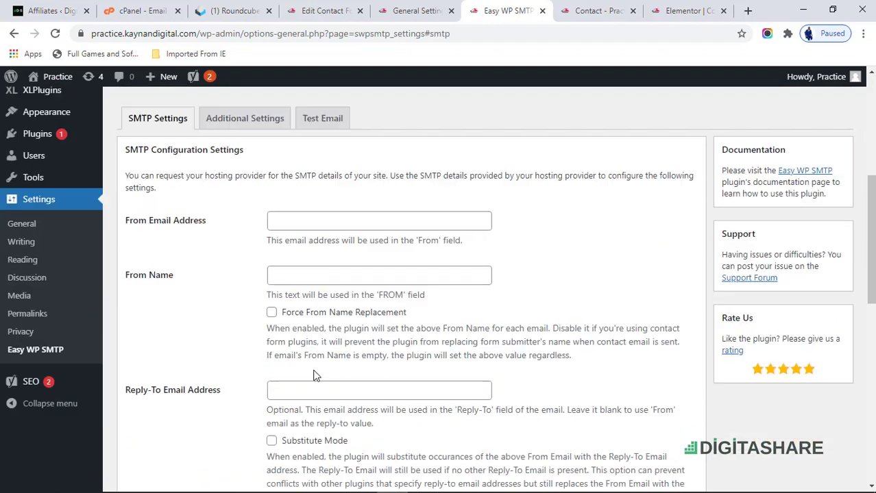
{"action": "scroll", "coordinate": [322, 367], "scroll_direction": "down", "scroll_amount": 8}
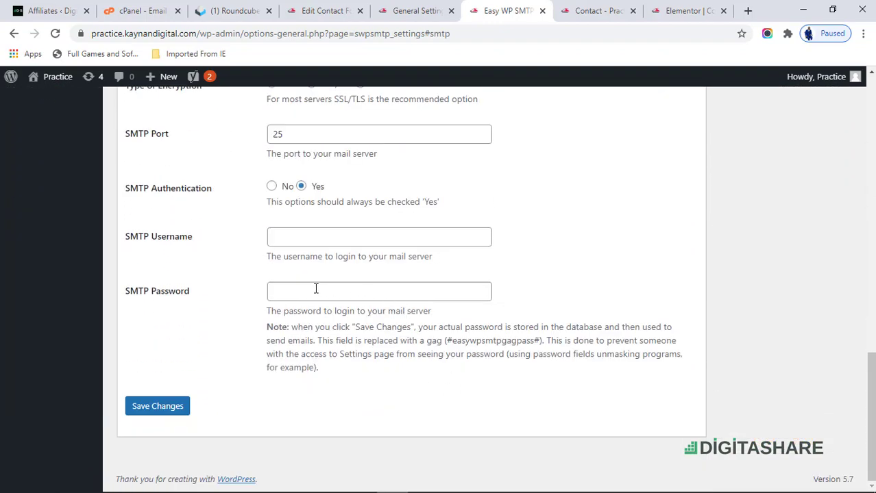
{"action": "scroll", "coordinate": [346, 226], "scroll_direction": "up", "scroll_amount": 7}
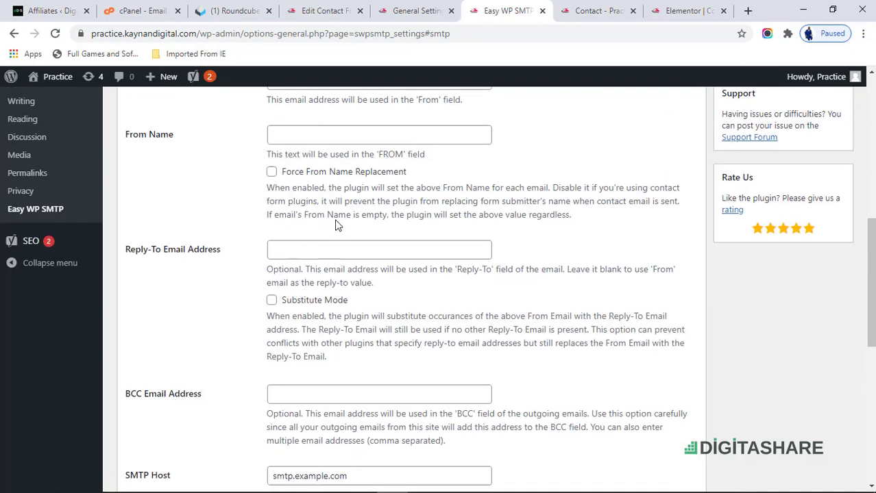
{"action": "left_click", "coordinate": [333, 213]}
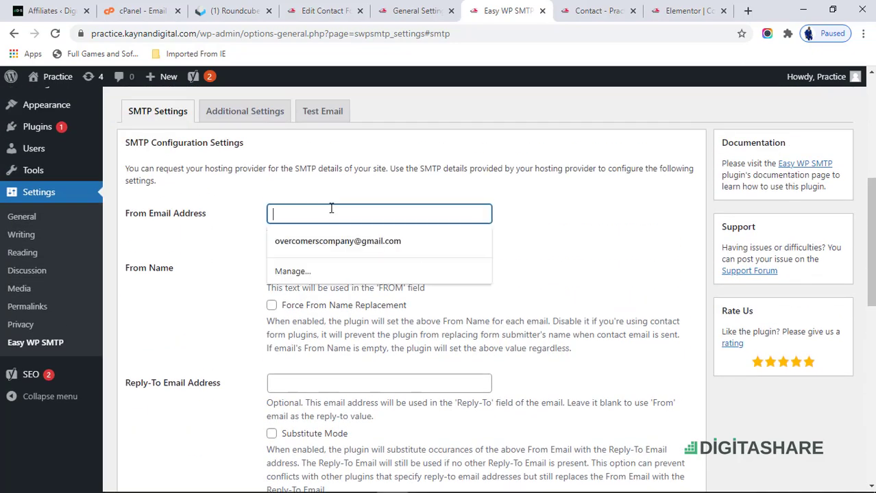
{"action": "key", "text": "ctrl+v"}
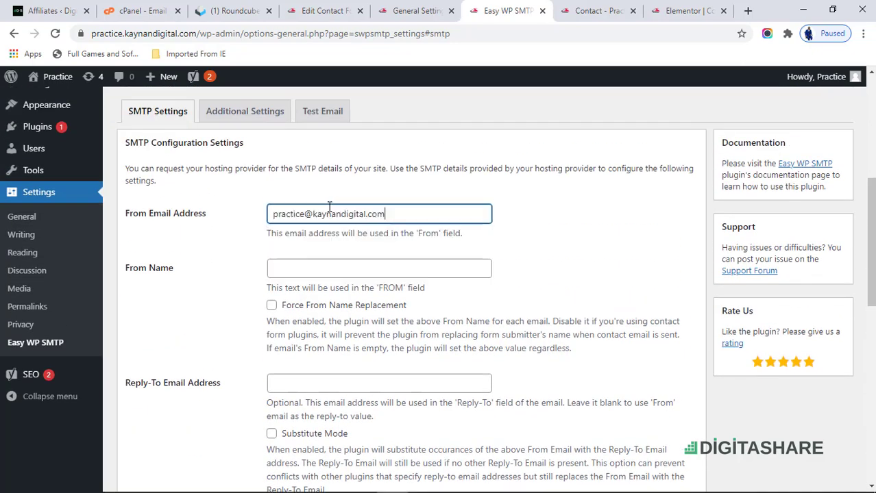
{"action": "left_click", "coordinate": [332, 268]}
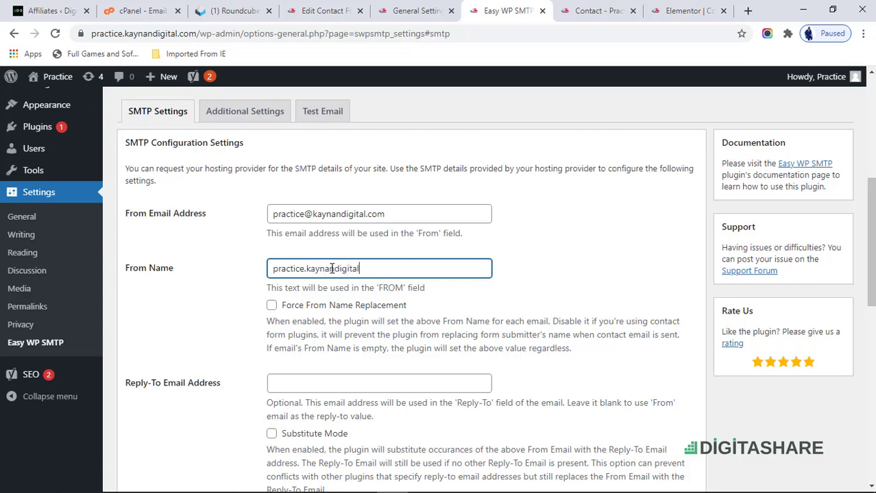
- Set Reply-To to the practice mailbox, then bring up cPanel's email accounts list
{"action": "scroll", "coordinate": [364, 274], "scroll_direction": "down", "scroll_amount": 2}
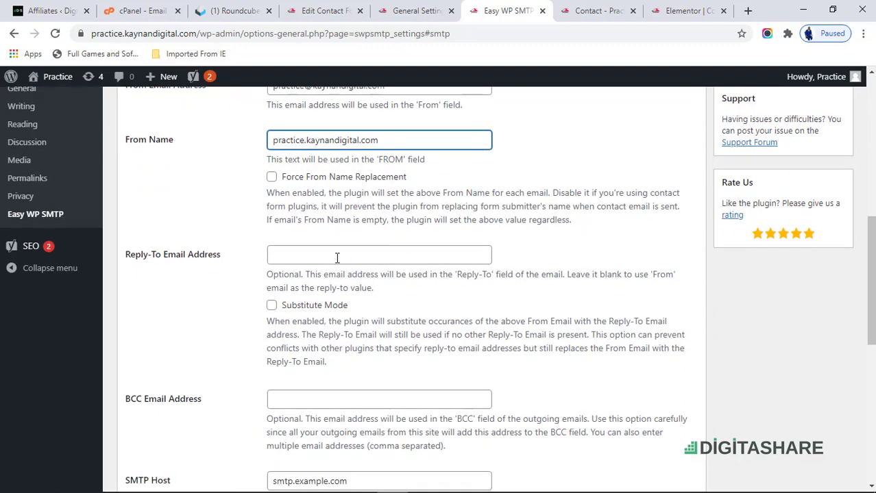
{"action": "left_click", "coordinate": [337, 257]}
{"action": "key", "text": "ctrl+v"}
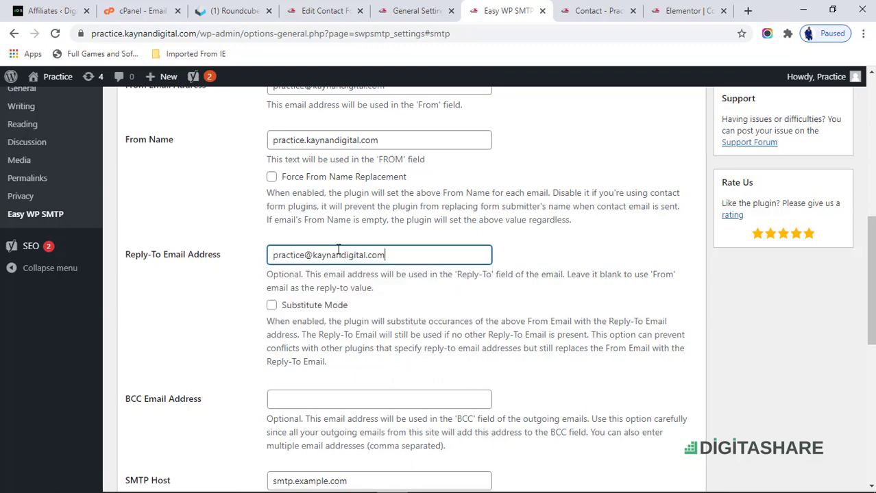
{"action": "scroll", "coordinate": [408, 278], "scroll_direction": "down", "scroll_amount": 2}
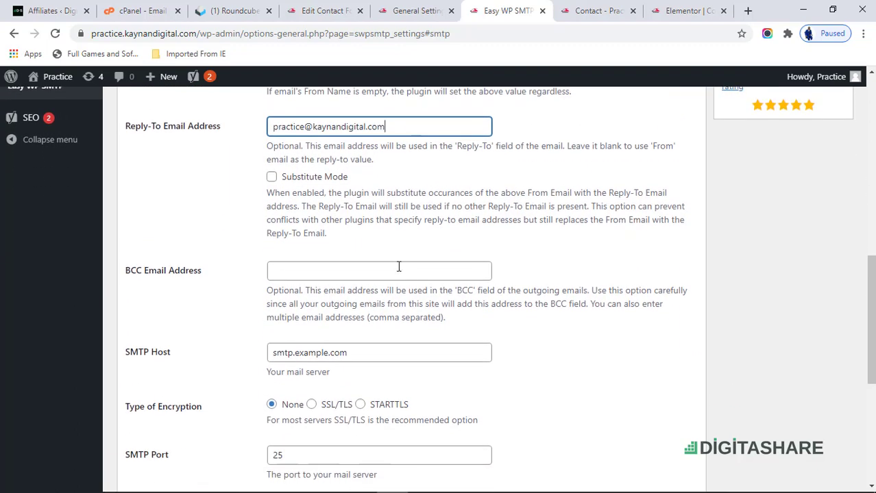
{"action": "scroll", "coordinate": [389, 265], "scroll_direction": "down", "scroll_amount": 1}
{"action": "scroll", "coordinate": [351, 209], "scroll_direction": "down", "scroll_amount": 1}
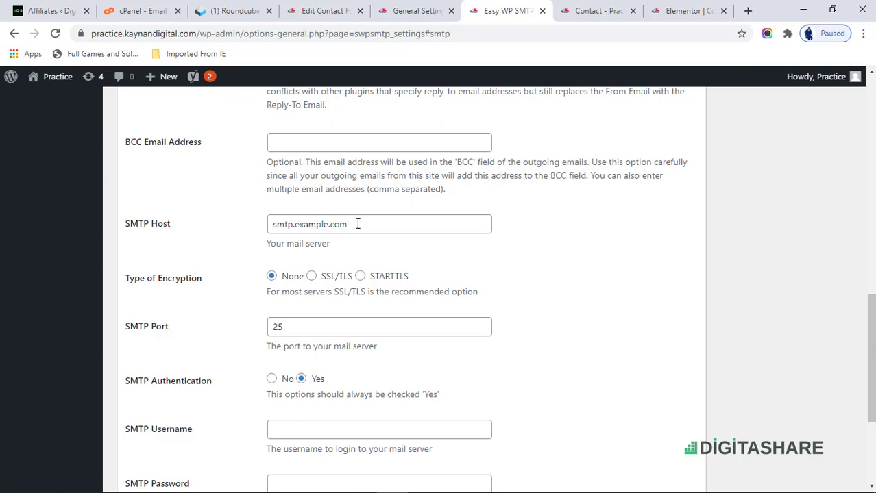
{"action": "left_click", "coordinate": [358, 223]}
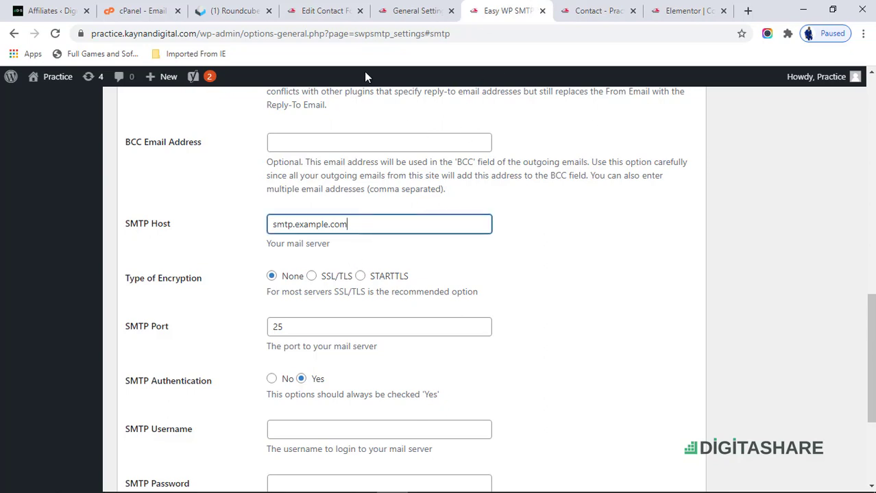
{"action": "left_click", "coordinate": [143, 5]}
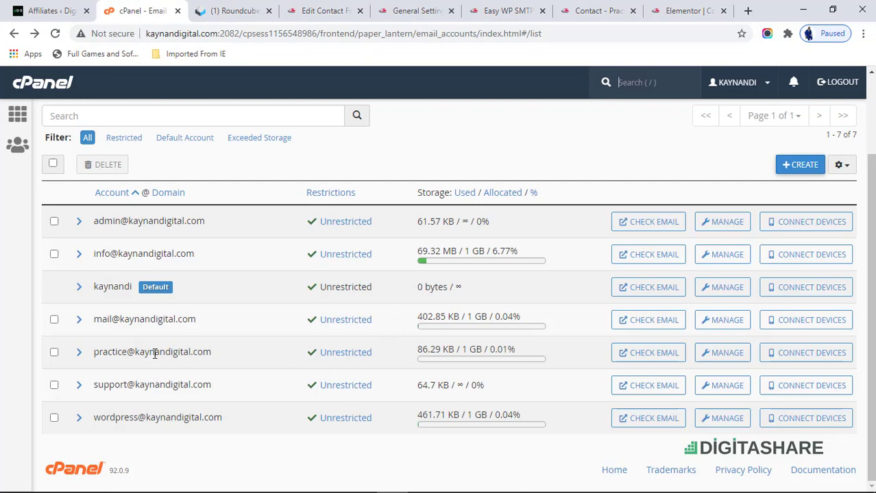
- Copy the server hostname mail.kaynandigital.com from the practice mailbox's manual mail client settings
{"action": "left_click", "coordinate": [822, 355]}
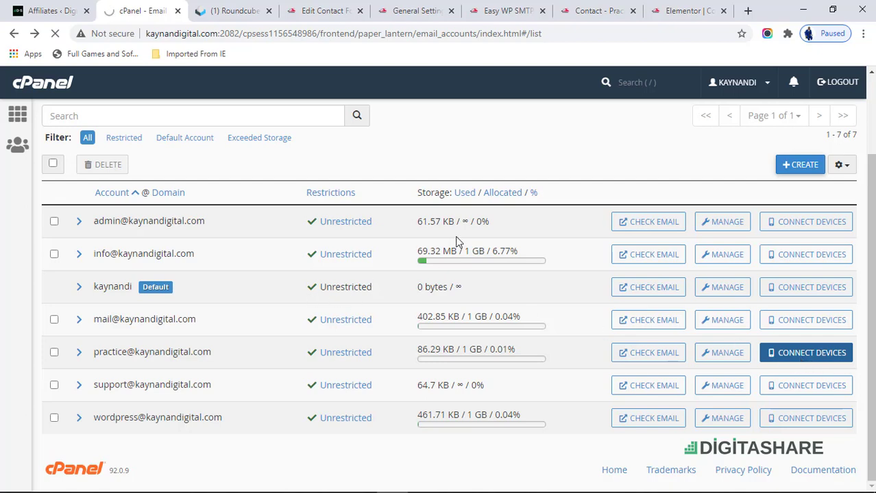
{"action": "scroll", "coordinate": [289, 315], "scroll_direction": "down", "scroll_amount": 4}
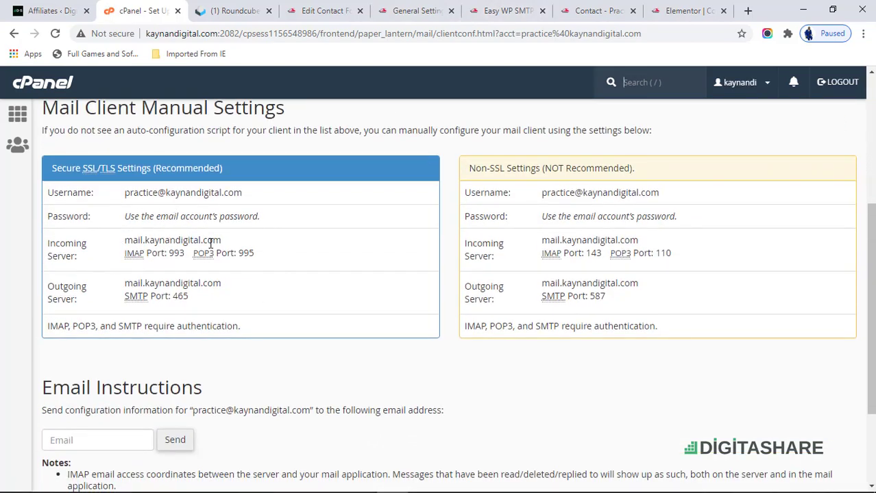
{"action": "left_click_drag", "start_coordinate": [220, 241], "coordinate": [122, 248]}
{"action": "key", "text": "ctrl+c"}
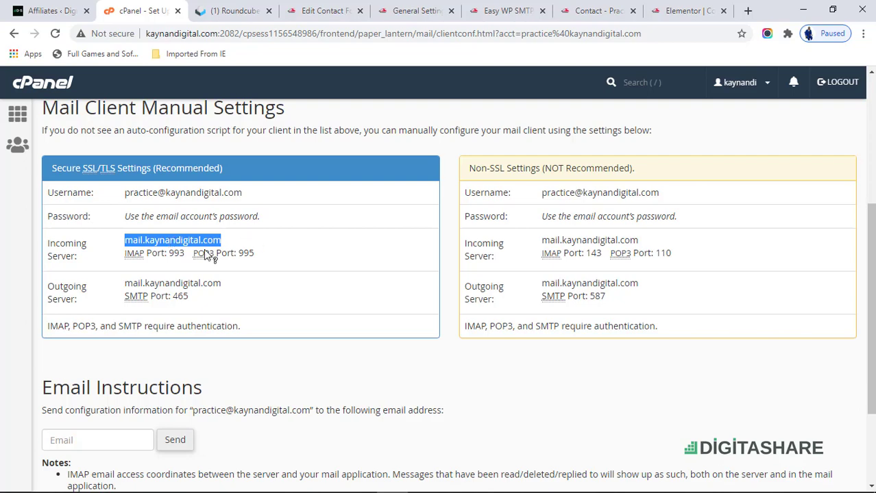
{"action": "left_click", "coordinate": [508, 15]}
- Replace the SMTP Host with mail.kaynandigital.com and choose SSL/TLS encryption
{"action": "scroll", "coordinate": [209, 308], "scroll_direction": "up", "scroll_amount": 2}
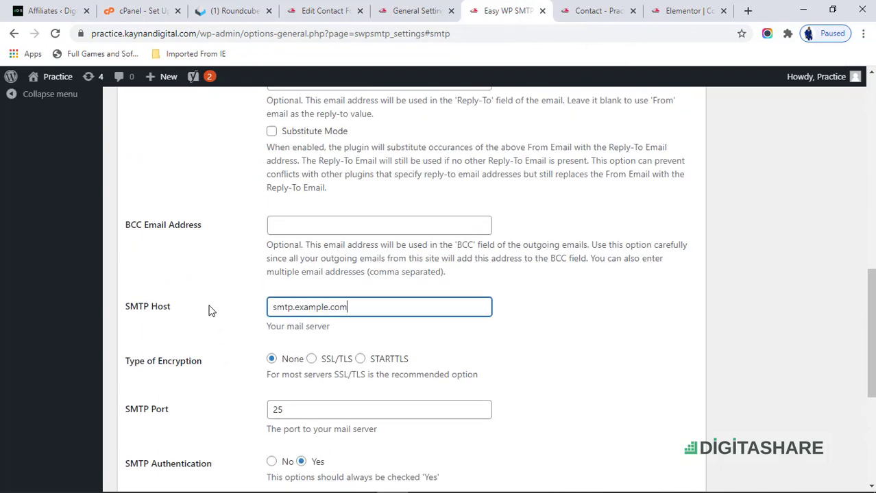
{"action": "scroll", "coordinate": [252, 346], "scroll_direction": "down", "scroll_amount": 3}
{"action": "left_click_drag", "start_coordinate": [350, 160], "coordinate": [170, 176]}
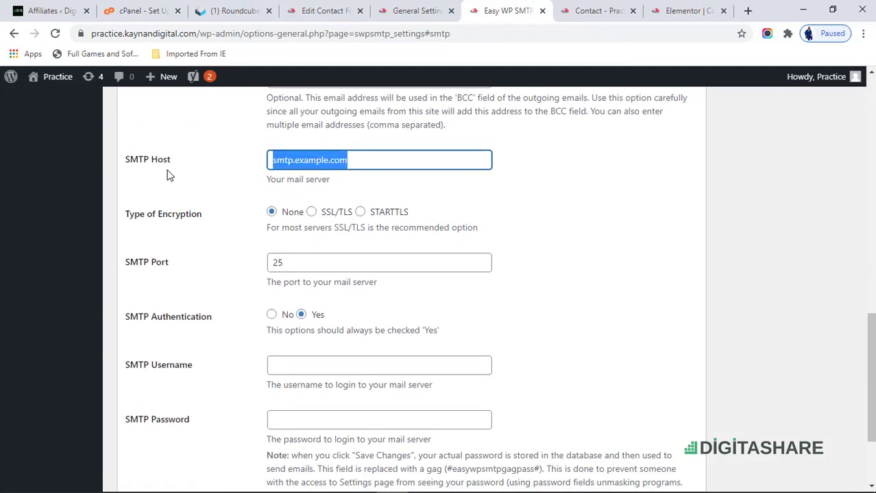
{"action": "key", "text": "ctrl+v"}
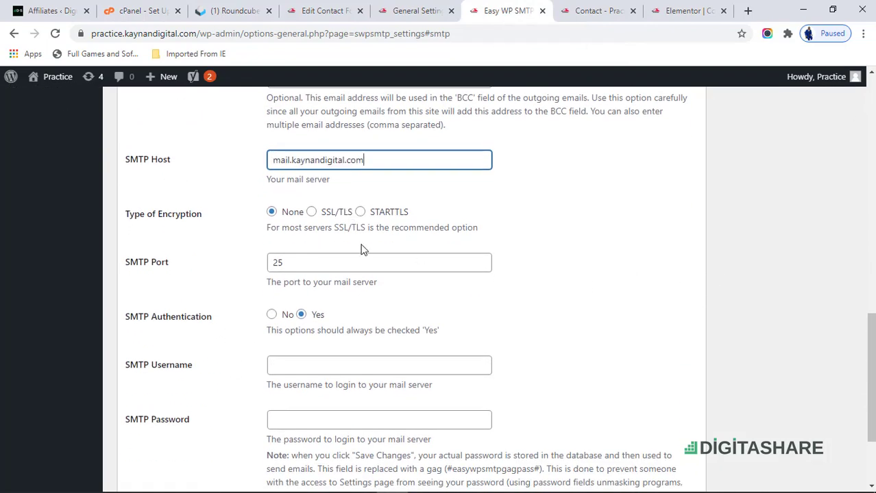
{"action": "left_click", "coordinate": [312, 213]}
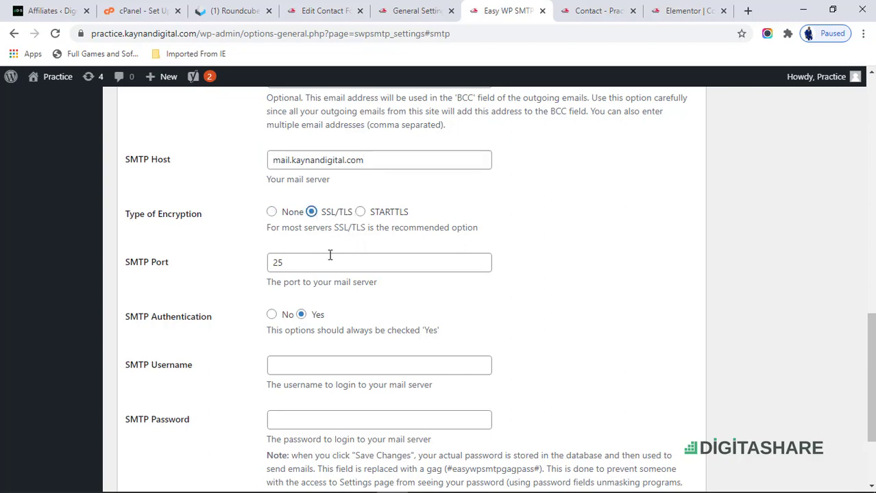
{"action": "scroll", "coordinate": [325, 282], "scroll_direction": "down", "scroll_amount": 1}
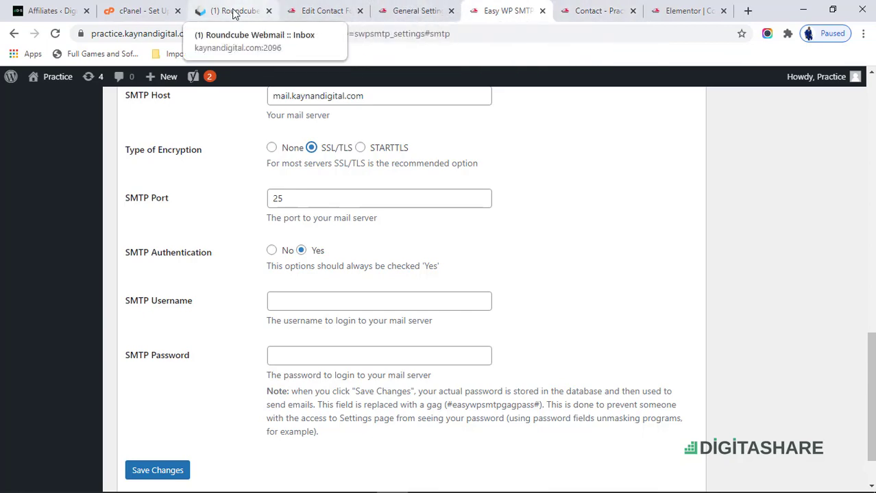
{"action": "left_click", "coordinate": [153, 11]}
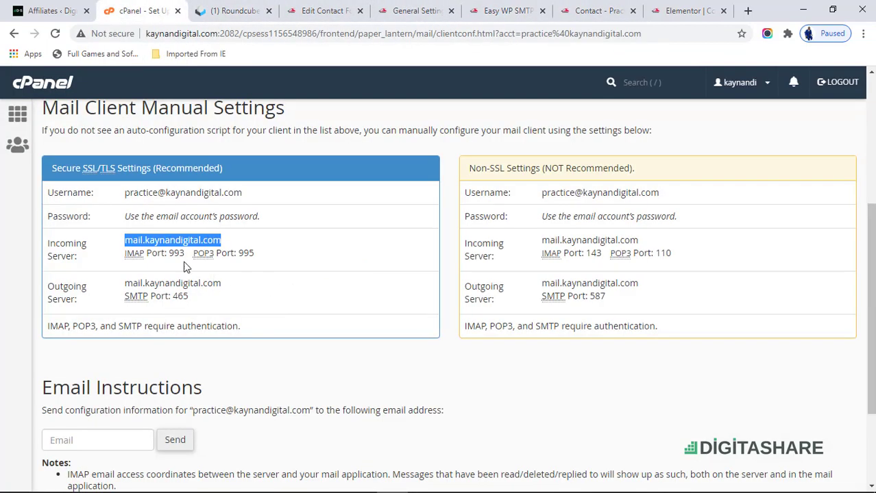
- Change the SMTP Port from 25 to 465, cPanel's SSL outgoing port
{"action": "double_click", "coordinate": [177, 296]}
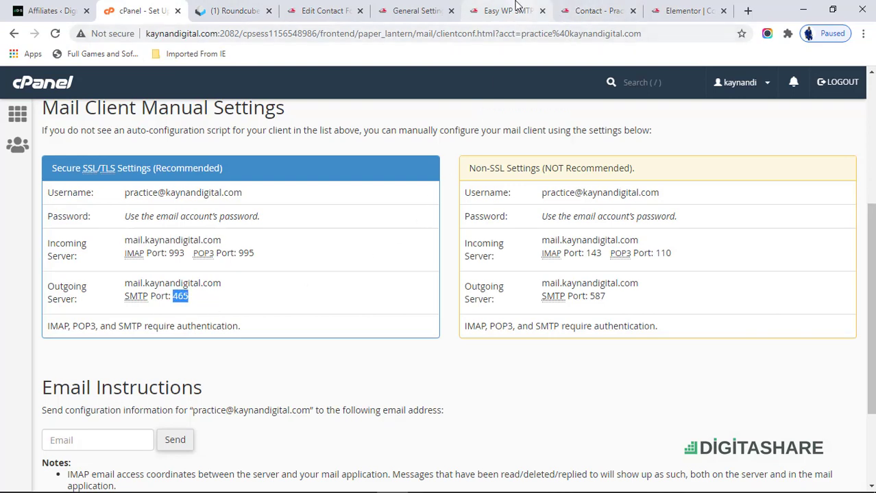
{"action": "left_click", "coordinate": [514, 10]}
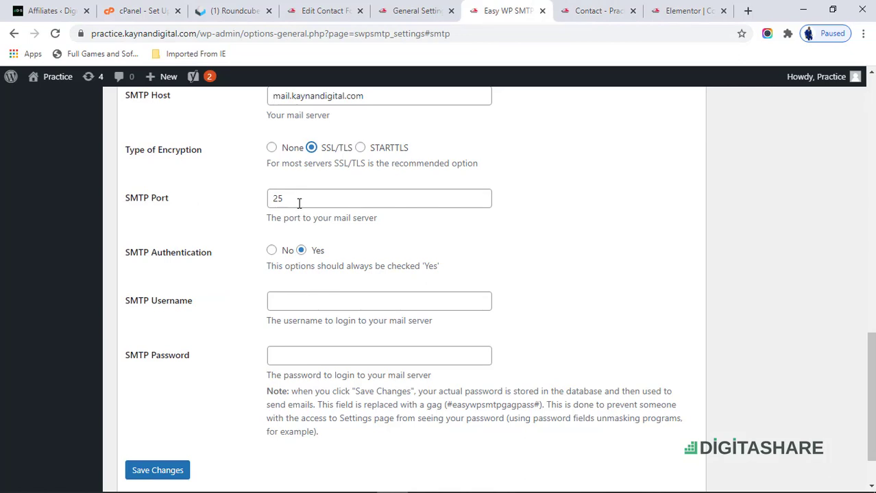
{"action": "left_click_drag", "start_coordinate": [284, 200], "coordinate": [232, 212]}
{"action": "type", "text": "465"}
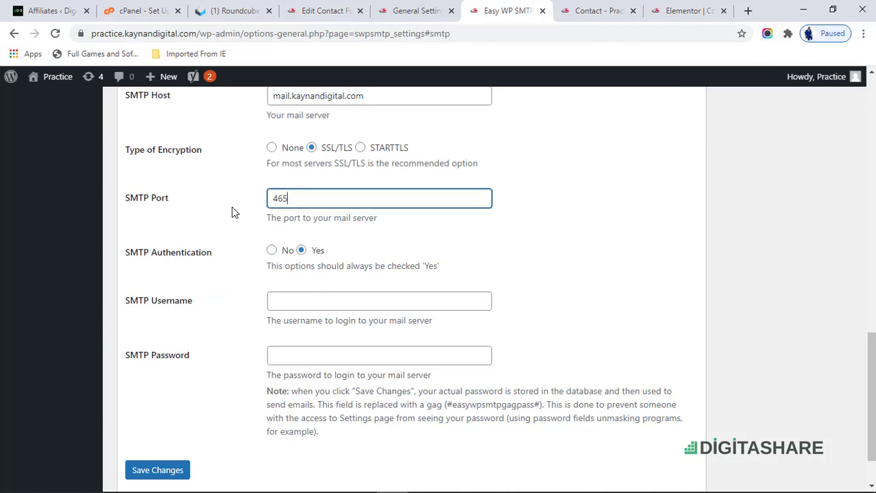
{"action": "left_click", "coordinate": [321, 300]}
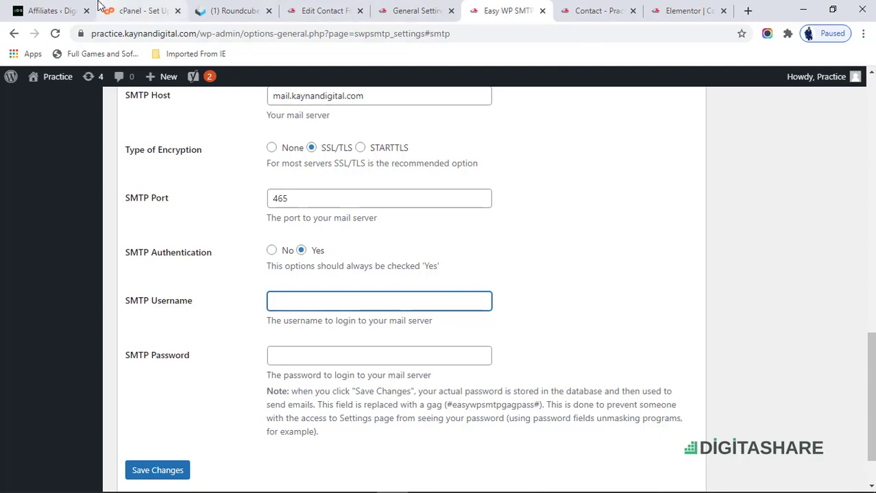
{"action": "left_click", "coordinate": [140, 11]}
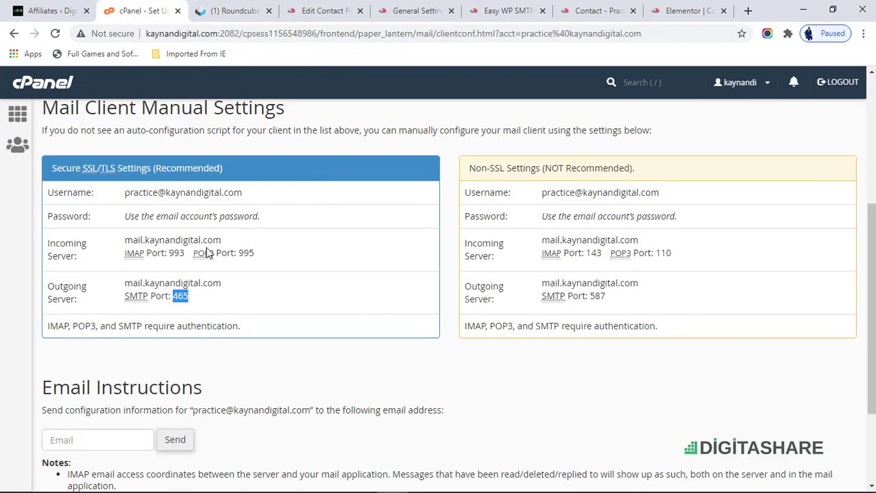
- Copy the mailbox username from cPanel and paste it as the SMTP Username
{"action": "left_click", "coordinate": [242, 197]}
{"action": "left_click_drag", "start_coordinate": [243, 196], "coordinate": [121, 207]}
{"action": "key", "text": "ctrl+c"}
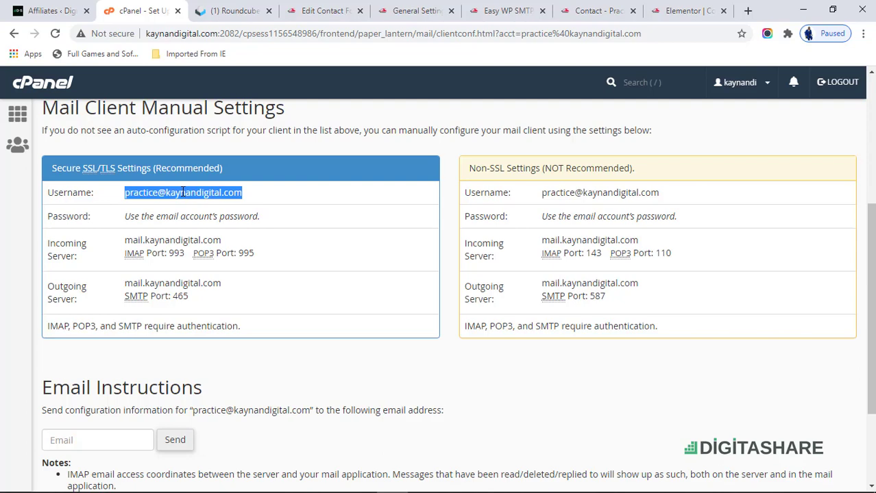
{"action": "left_click", "coordinate": [509, 10]}
{"action": "key", "text": "ctrl+v"}
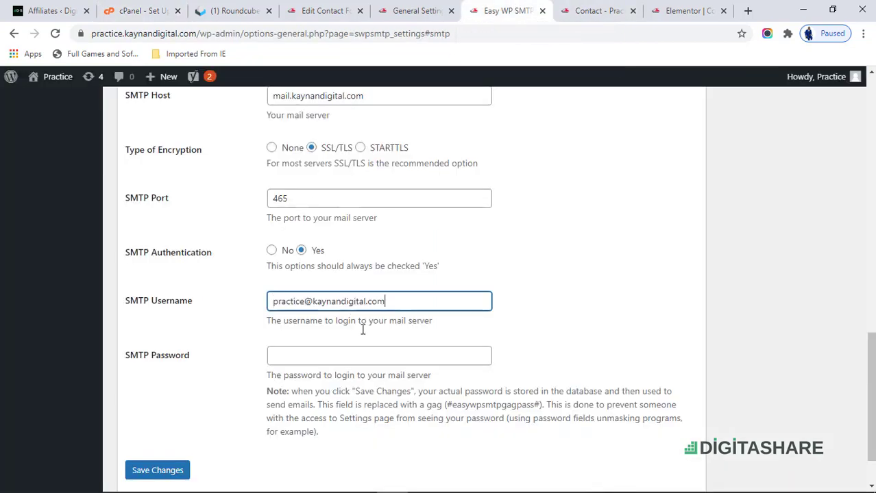
- Enter the mailbox password in SMTP Password and save the Easy WP SMTP settings
{"action": "left_click", "coordinate": [368, 353]}
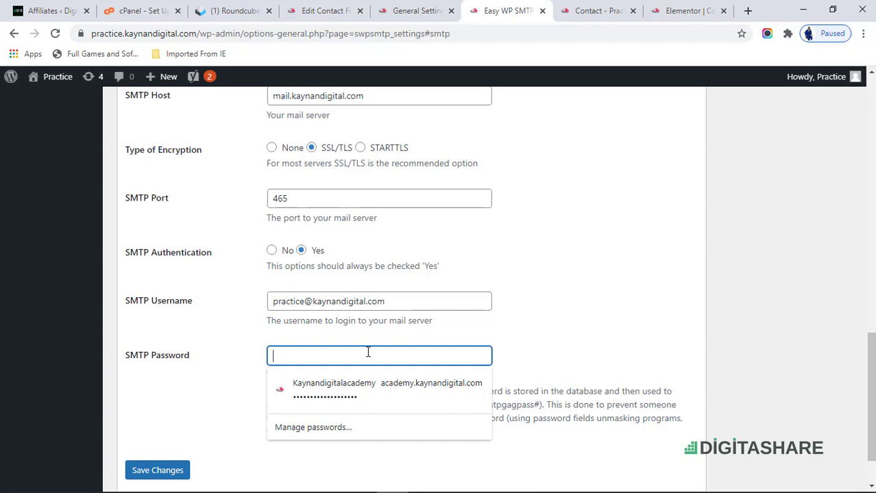
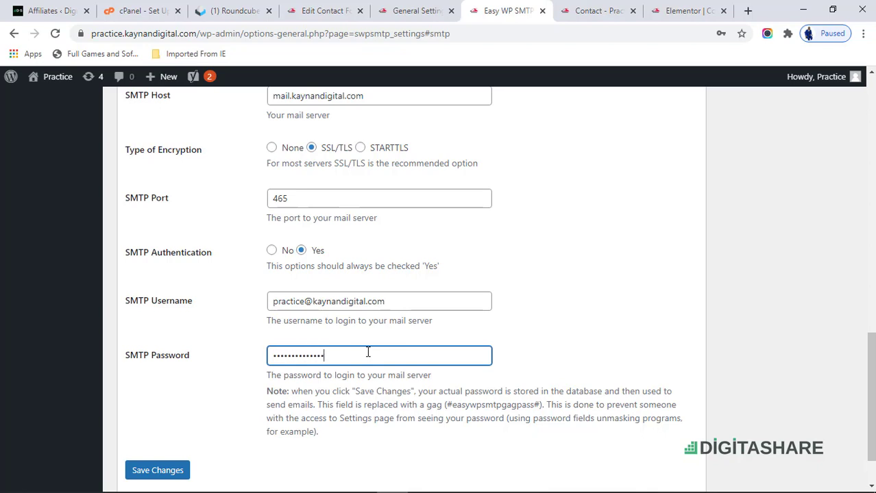
{"action": "left_click", "coordinate": [130, 476]}
{"action": "scroll", "coordinate": [331, 288], "scroll_direction": "up", "scroll_amount": 4}
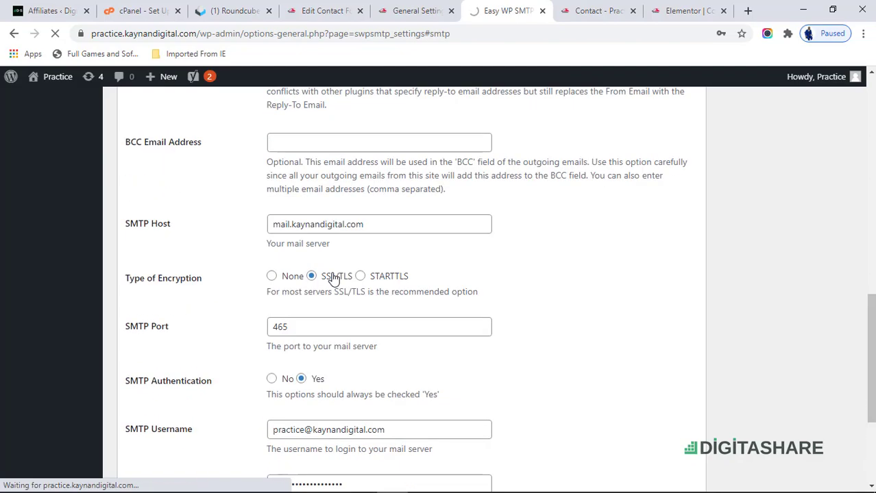
{"action": "scroll", "coordinate": [326, 233], "scroll_direction": "down", "scroll_amount": 15}
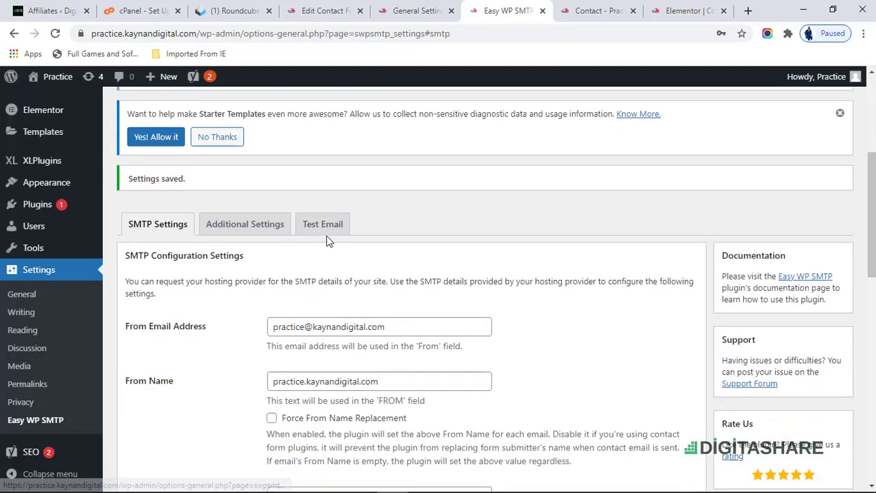
{"action": "scroll", "coordinate": [327, 236], "scroll_direction": "up", "scroll_amount": 12}
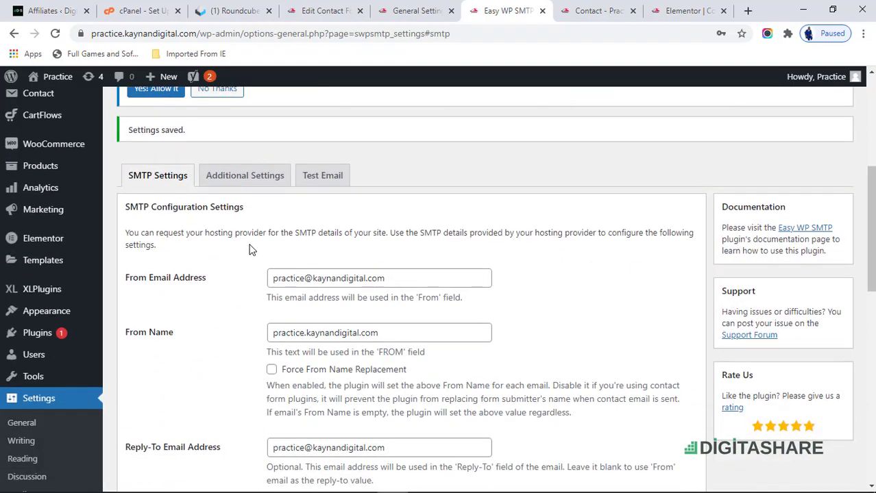
{"action": "scroll", "coordinate": [251, 250], "scroll_direction": "down", "scroll_amount": 5}
{"action": "scroll", "coordinate": [248, 248], "scroll_direction": "up", "scroll_amount": 4}
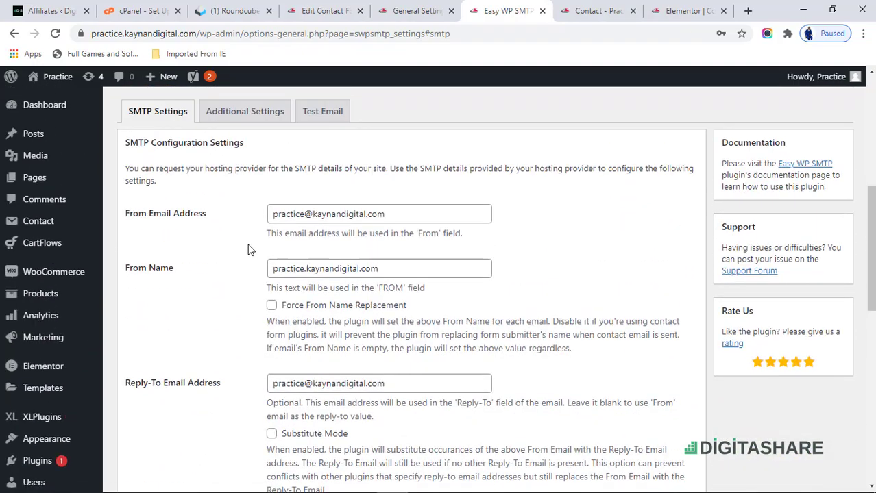
{"action": "scroll", "coordinate": [252, 249], "scroll_direction": "down", "scroll_amount": 7}
{"action": "scroll", "coordinate": [252, 248], "scroll_direction": "down", "scroll_amount": 2}
{"action": "scroll", "coordinate": [252, 248], "scroll_direction": "up", "scroll_amount": 10}
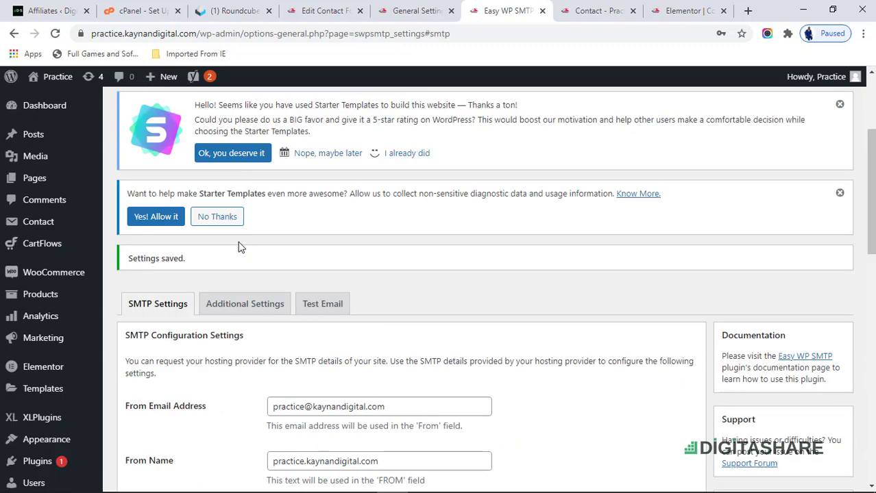
- Open the Test Email form and enter the practice mailbox as the recipient
{"action": "left_click", "coordinate": [306, 308]}
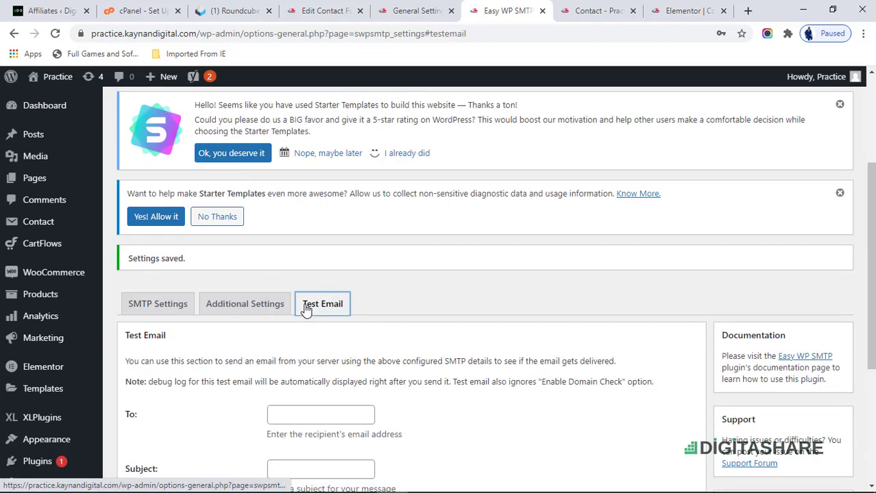
{"action": "scroll", "coordinate": [307, 309], "scroll_direction": "down", "scroll_amount": 3}
{"action": "left_click", "coordinate": [297, 218]}
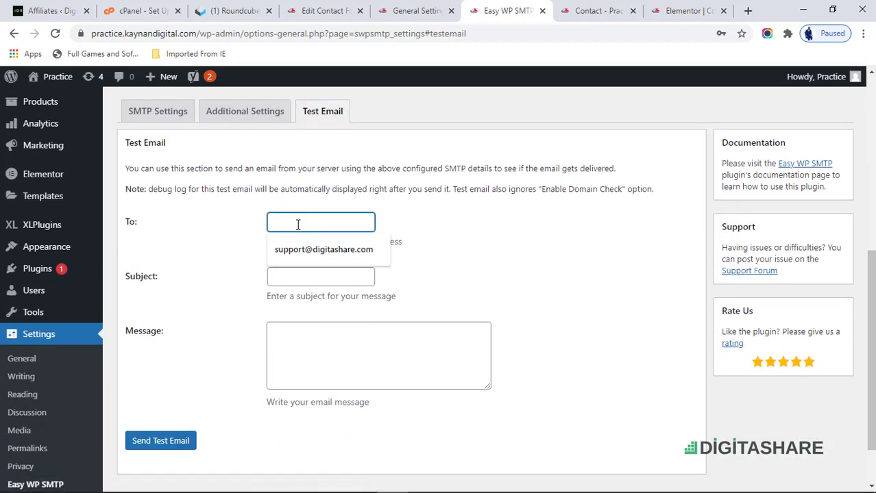
{"action": "type", "text": "pa"}
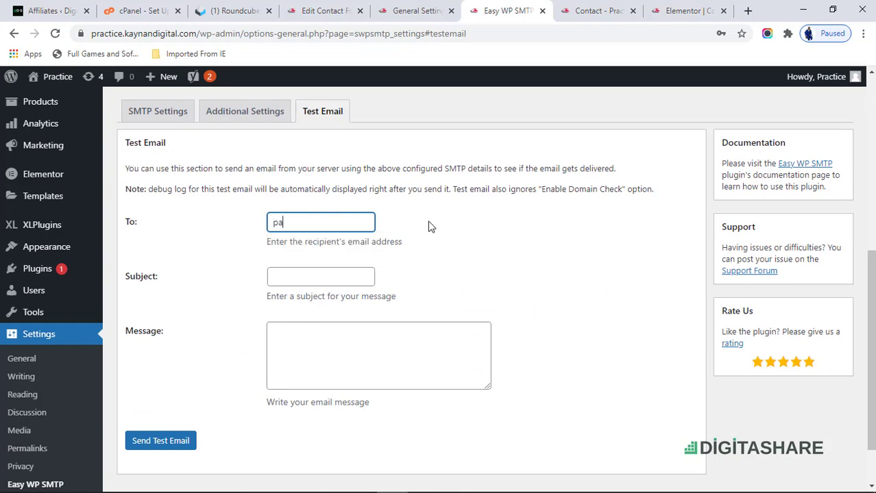
{"action": "key", "text": "BackSpace"}
{"action": "key", "text": "ctrl+v"}
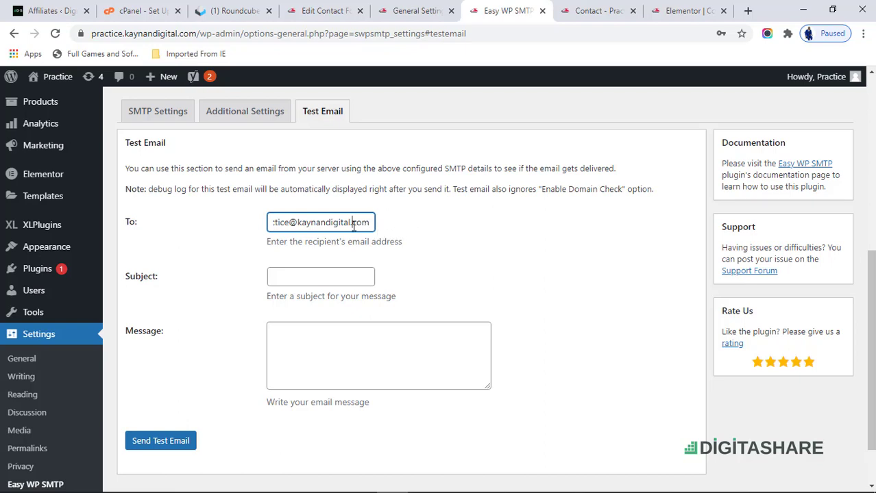
{"action": "key", "text": "Home"}
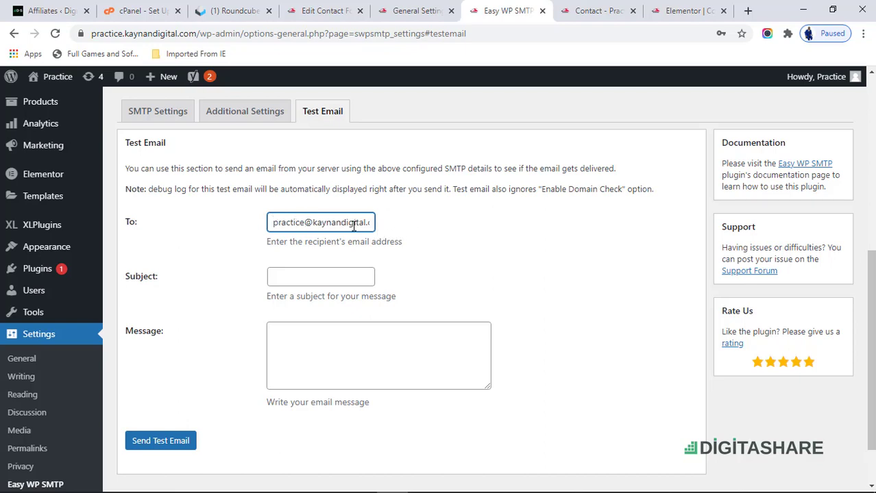
- Send the test email with subject TESTING and message 'this is a test'
{"action": "left_click", "coordinate": [355, 280]}
{"action": "left_click", "coordinate": [346, 299]}
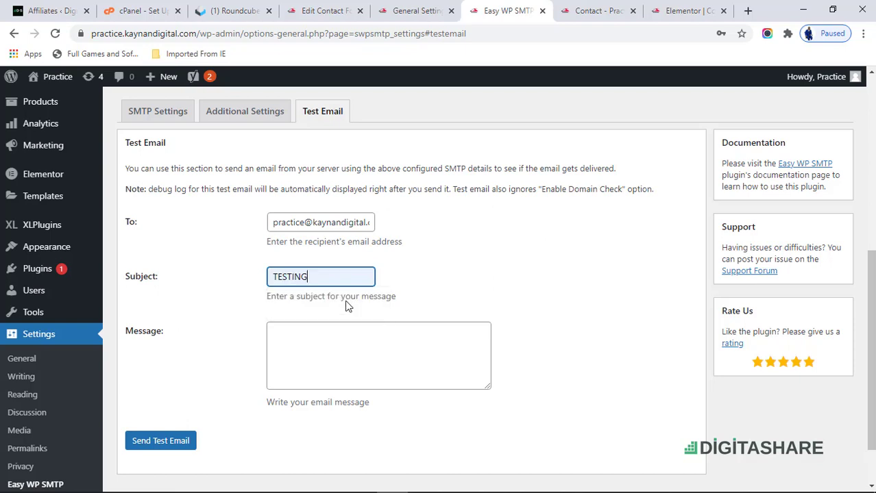
{"action": "left_click", "coordinate": [338, 330]}
{"action": "type", "text": "this is a "}
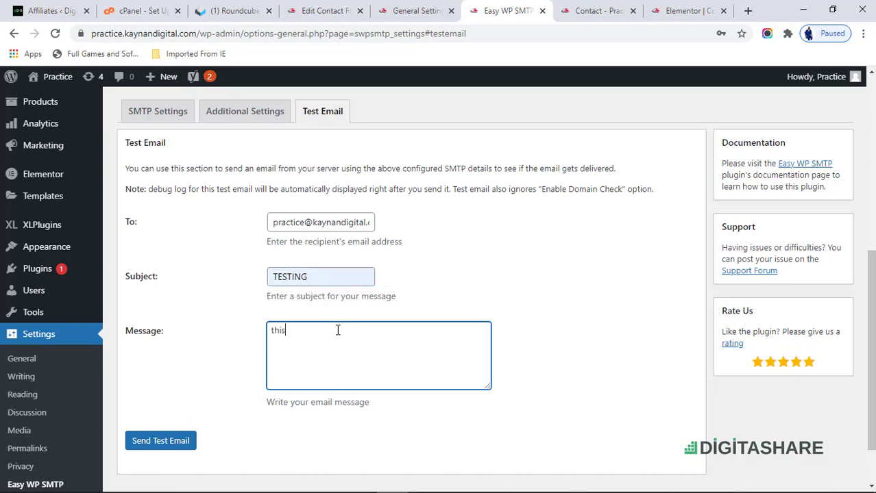
{"action": "type", "text": "test"}
{"action": "left_click", "coordinate": [164, 443]}
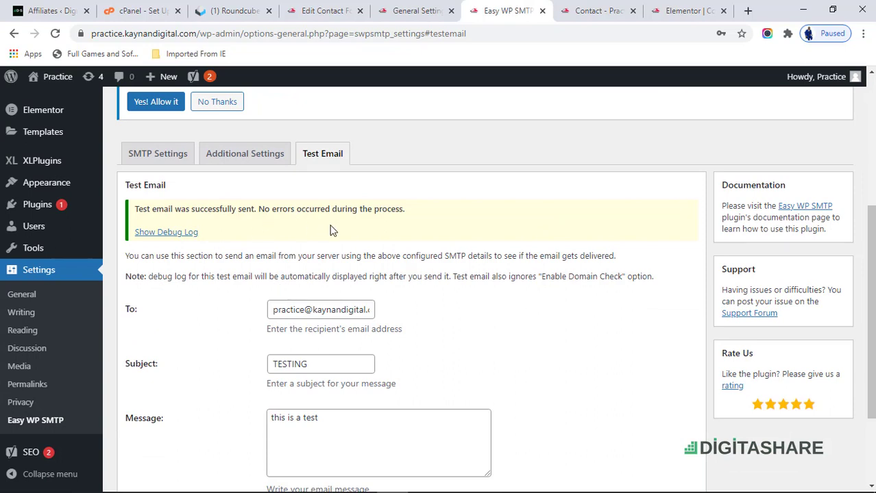
{"action": "left_click", "coordinate": [243, 11]}
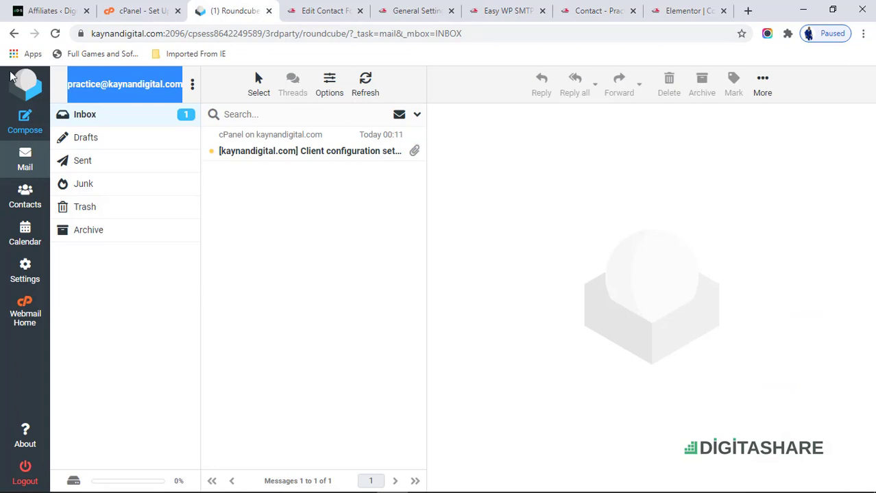
- Refresh the Roundcube inbox and open the TESTING message
{"action": "left_click", "coordinate": [87, 117]}
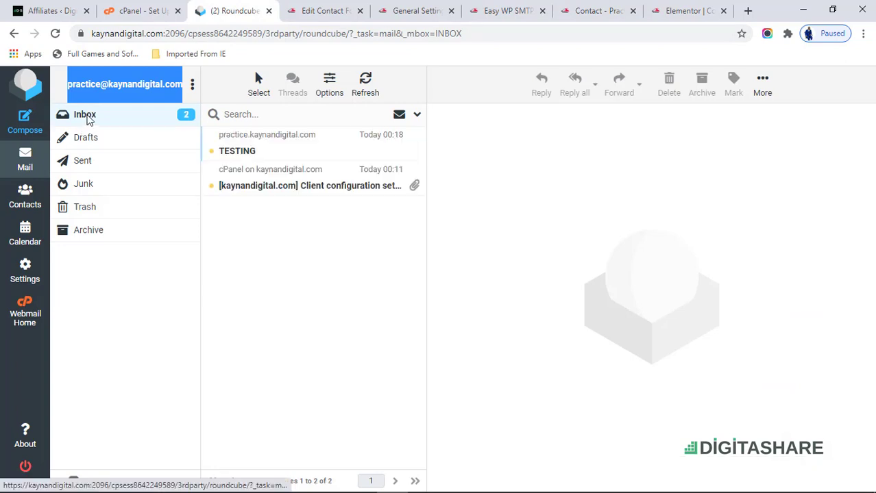
{"action": "left_click", "coordinate": [287, 156]}
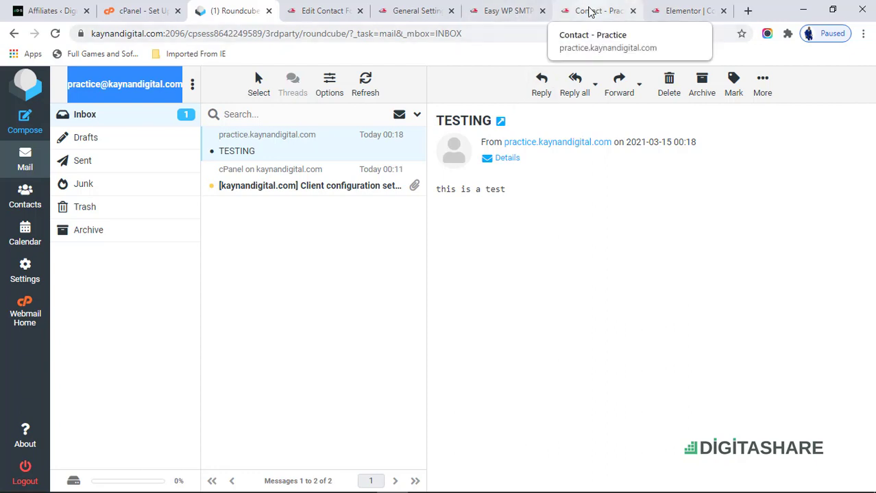
- Submit the Reach Out To Us form on the Contact - Practice page again
{"action": "left_click", "coordinate": [590, 11]}
{"action": "scroll", "coordinate": [430, 205], "scroll_direction": "down", "scroll_amount": 4}
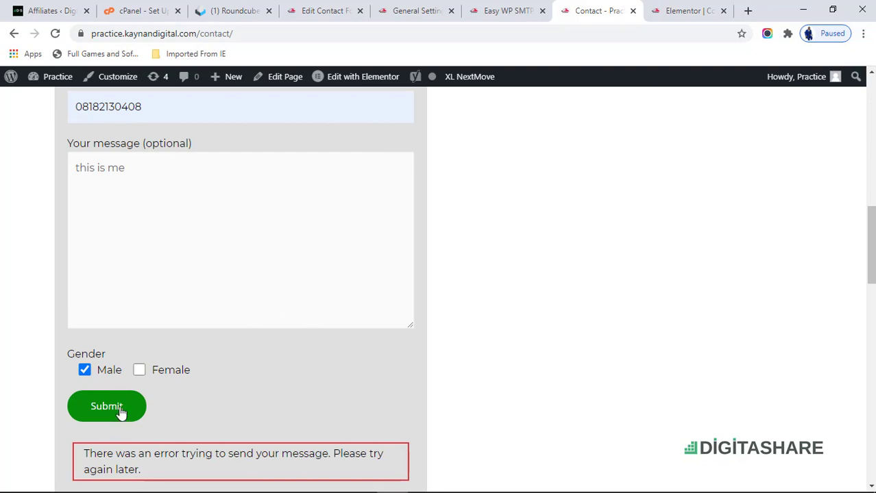
{"action": "left_click", "coordinate": [119, 410]}
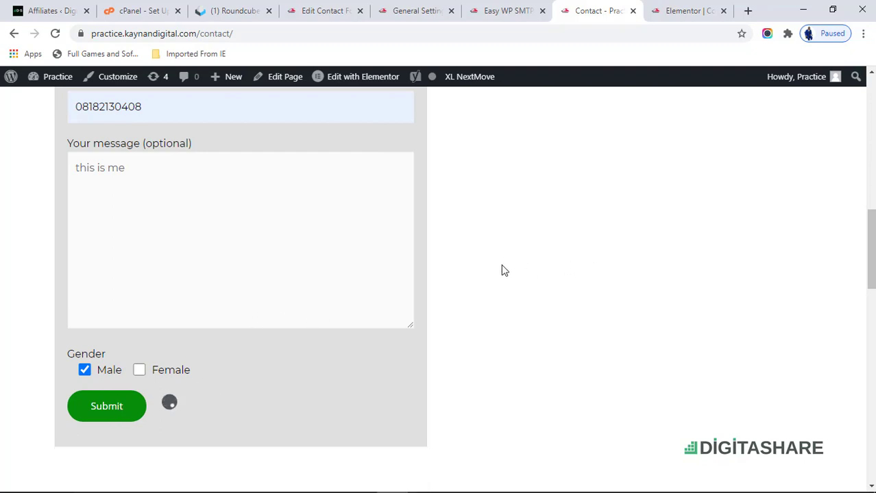
{"action": "scroll", "coordinate": [502, 271], "scroll_direction": "down", "scroll_amount": 2}
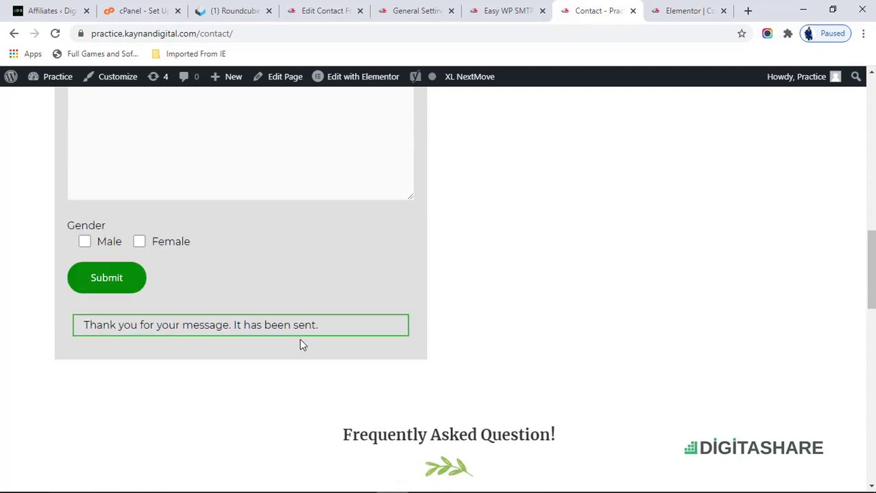
{"action": "scroll", "coordinate": [387, 333], "scroll_direction": "up", "scroll_amount": 7}
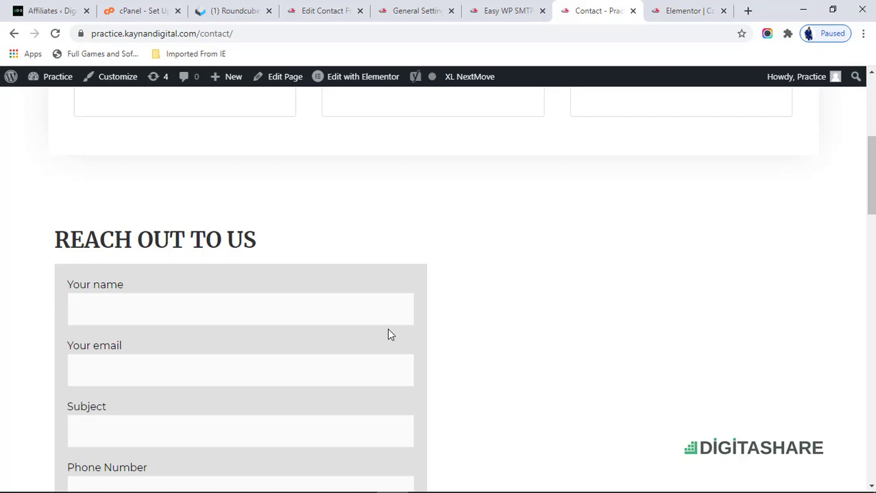
- Open the 'I have made payment' message in Roundcube, then return to the Contact page
{"action": "left_click", "coordinate": [229, 10]}
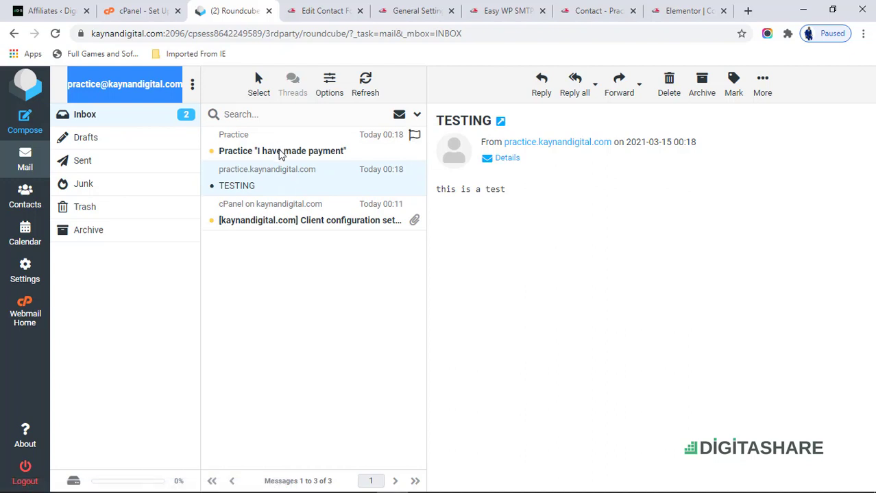
{"action": "left_click", "coordinate": [281, 152]}
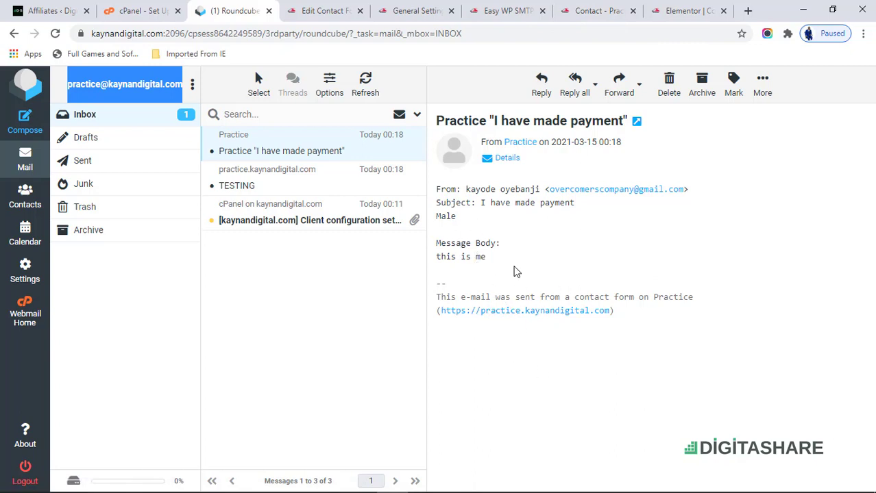
{"action": "left_click", "coordinate": [594, 11]}
{"action": "scroll", "coordinate": [198, 280], "scroll_direction": "down", "scroll_amount": 4}
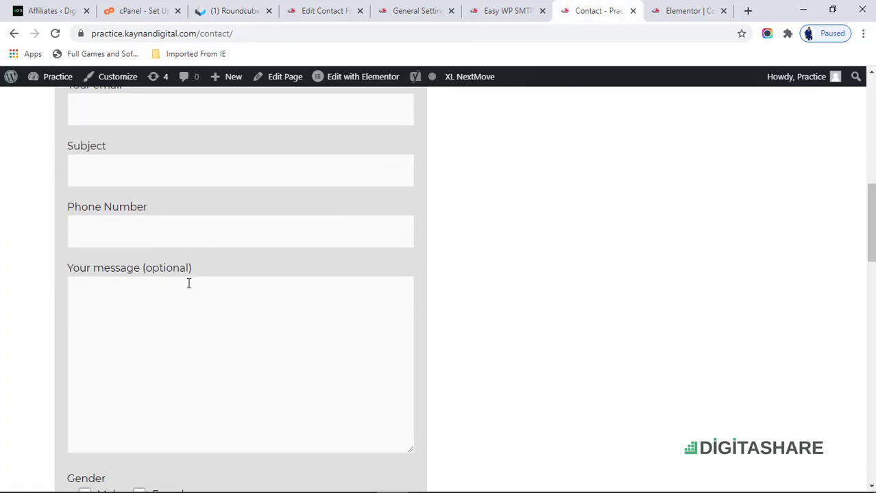
- Return to the Roundcube inbox showing the 'I have made payment' message
{"action": "scroll", "coordinate": [188, 283], "scroll_direction": "up", "scroll_amount": 3}
{"action": "left_click", "coordinate": [233, 10]}
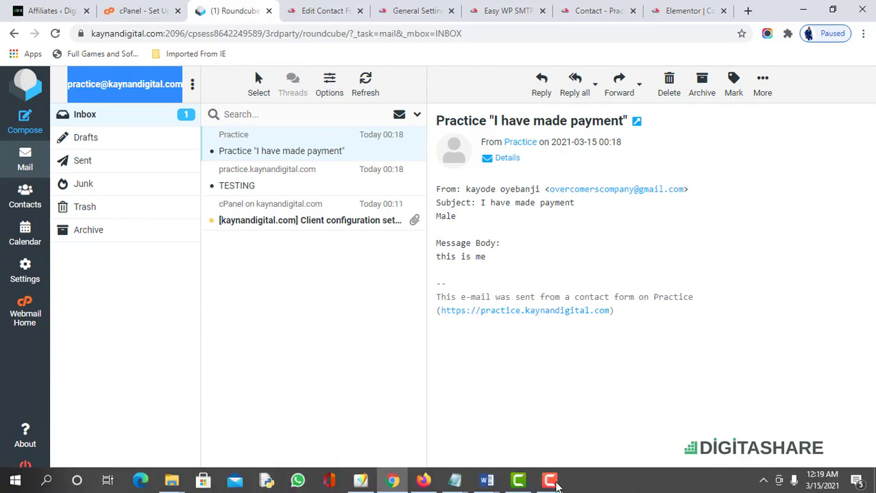
{"action": "left_click", "coordinate": [540, 484]}
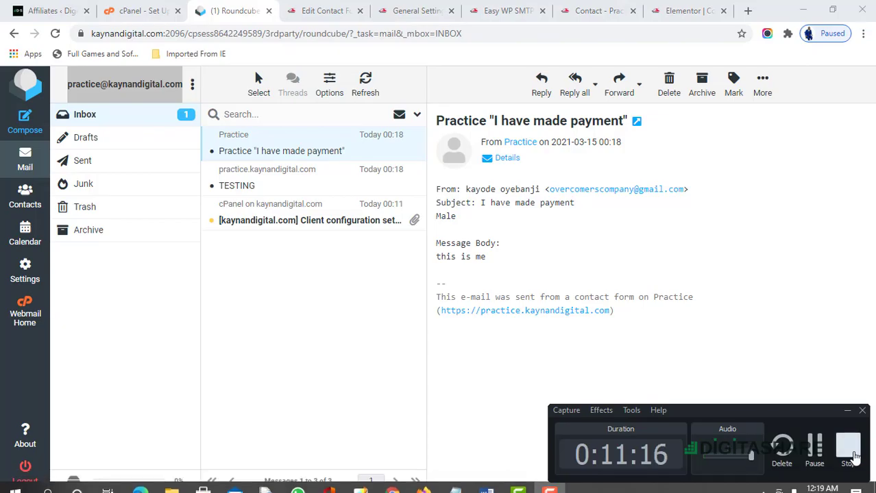